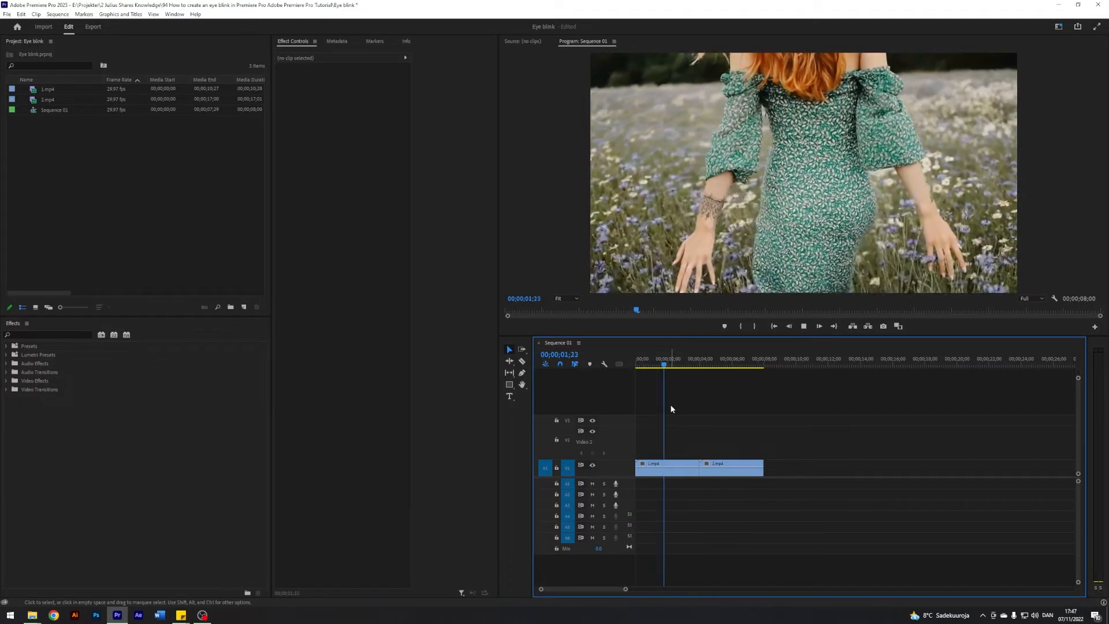
Step: Draw a black rectangle across the lower half of the frame at 00;00;03;19, just before the cut between the two clips
{"action": "left_click", "coordinate": [697, 361]}
{"action": "mouse_move", "coordinate": [697, 361]}
{"action": "left_mouse_down"}
{"action": "mouse_move", "coordinate": [707, 362]}
{"action": "mouse_move", "coordinate": [693, 365]}
{"action": "left_mouse_up"}
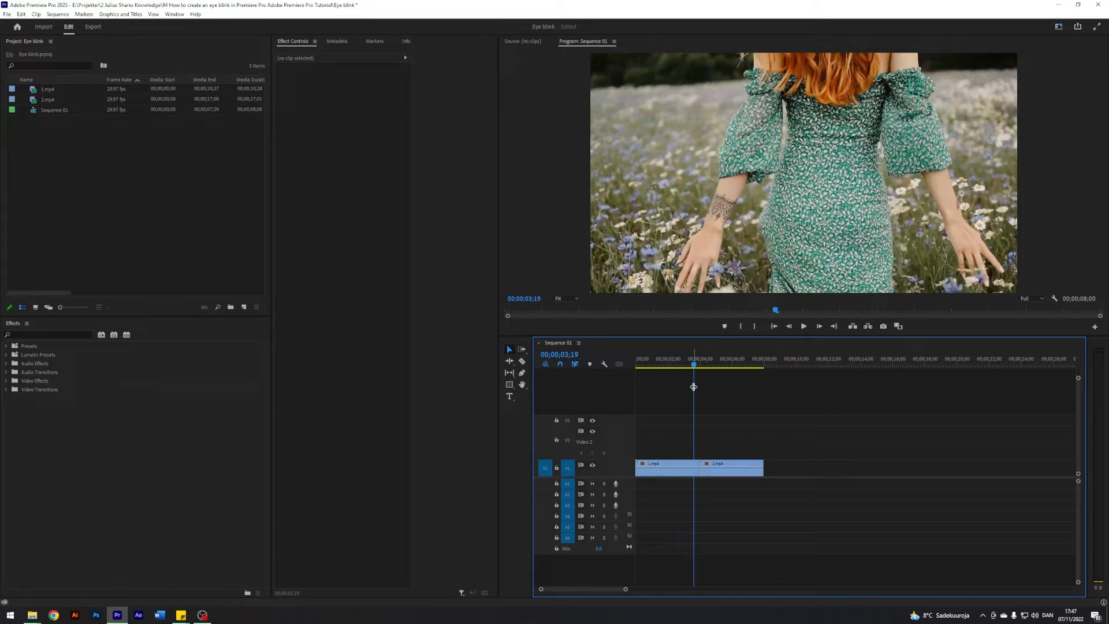
{"action": "key", "text": "v"}
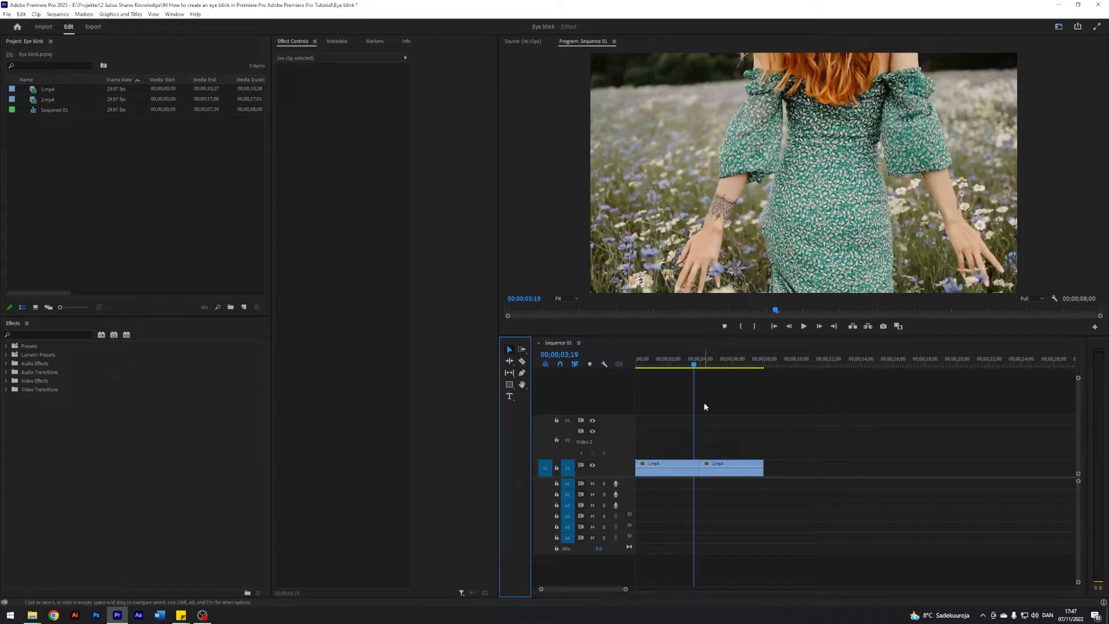
{"action": "key", "text": "r"}
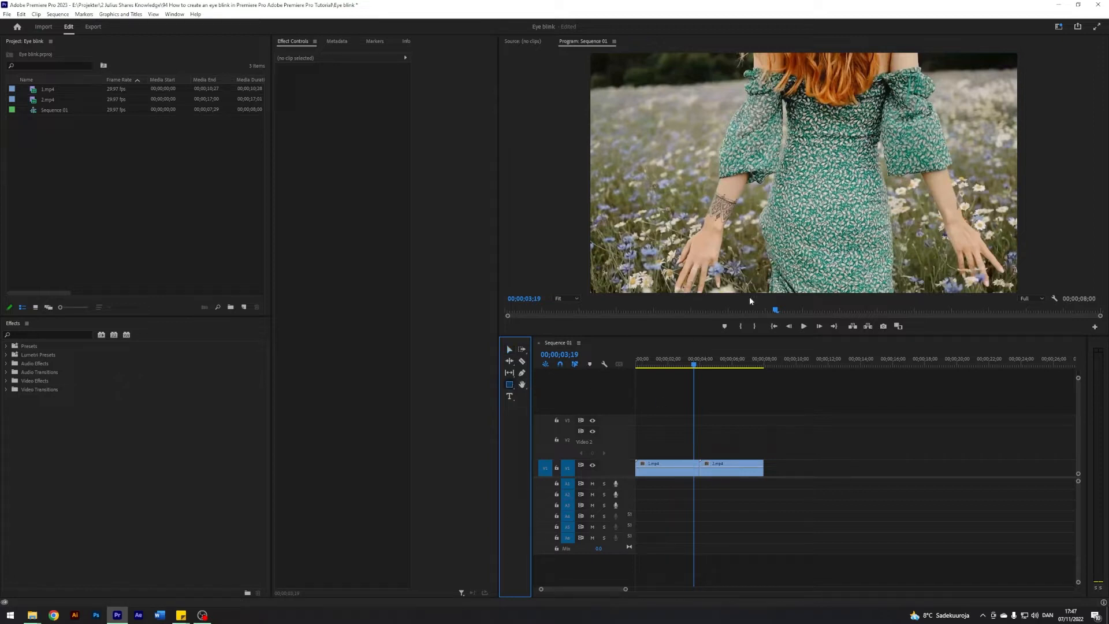
{"action": "left_click_drag", "start_coordinate": [670, 215], "coordinate": [913, 267]}
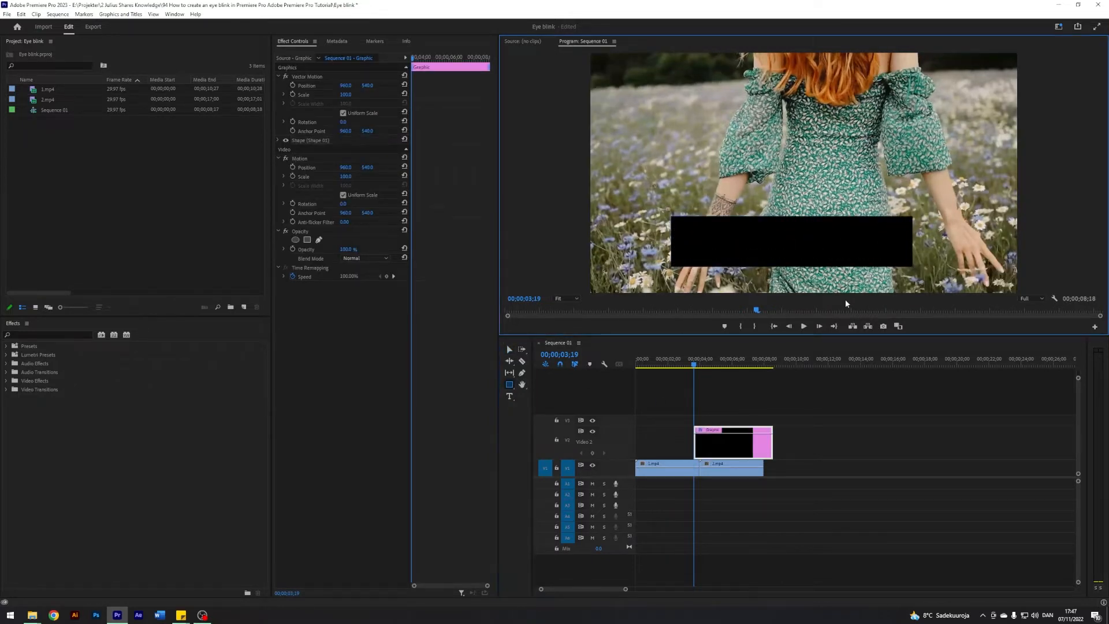
Step: Show the Essential Graphics settings and set the rectangle's size to 1920 by 540
{"action": "left_click", "coordinate": [508, 349]}
{"action": "left_click", "coordinate": [173, 15]}
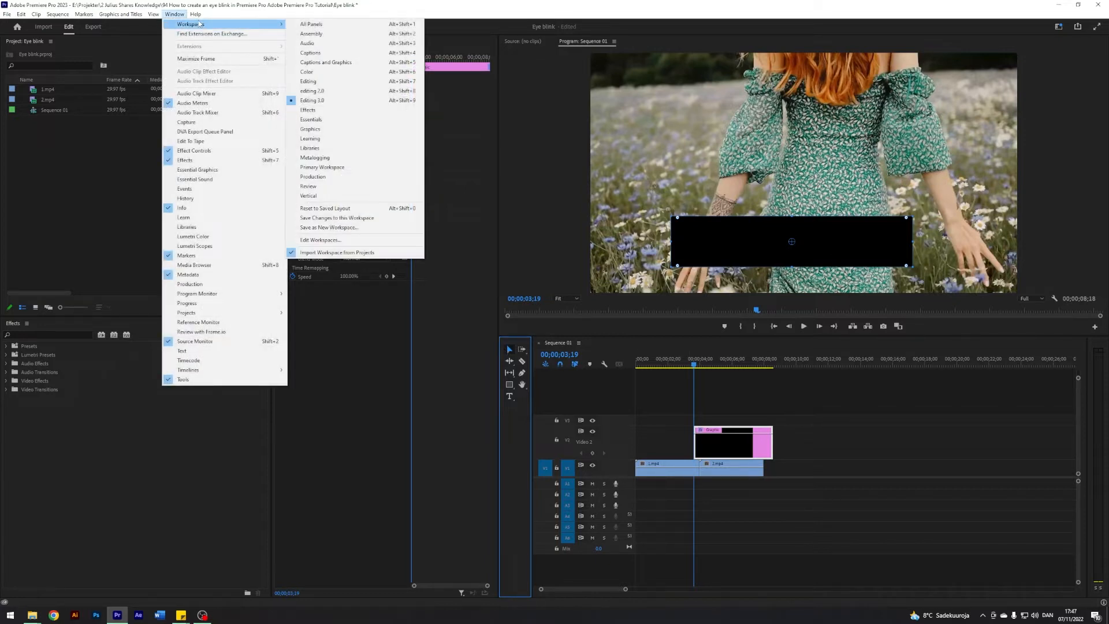
{"action": "left_click", "coordinate": [199, 169]}
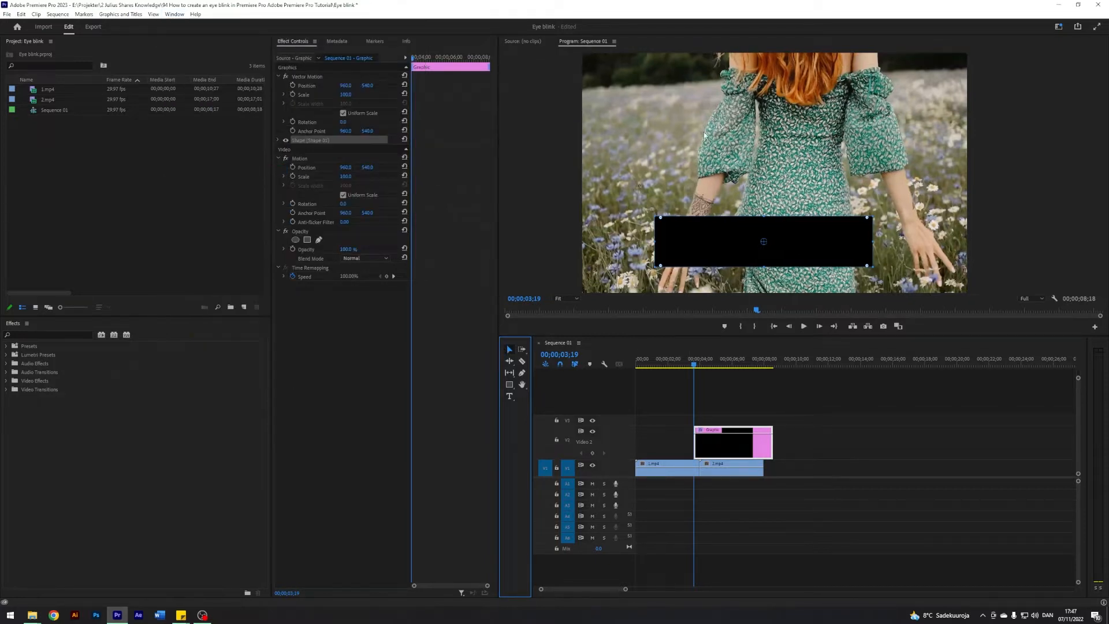
{"action": "left_click_drag", "start_coordinate": [1050, 107], "coordinate": [945, 110]}
{"action": "left_click", "coordinate": [972, 206]}
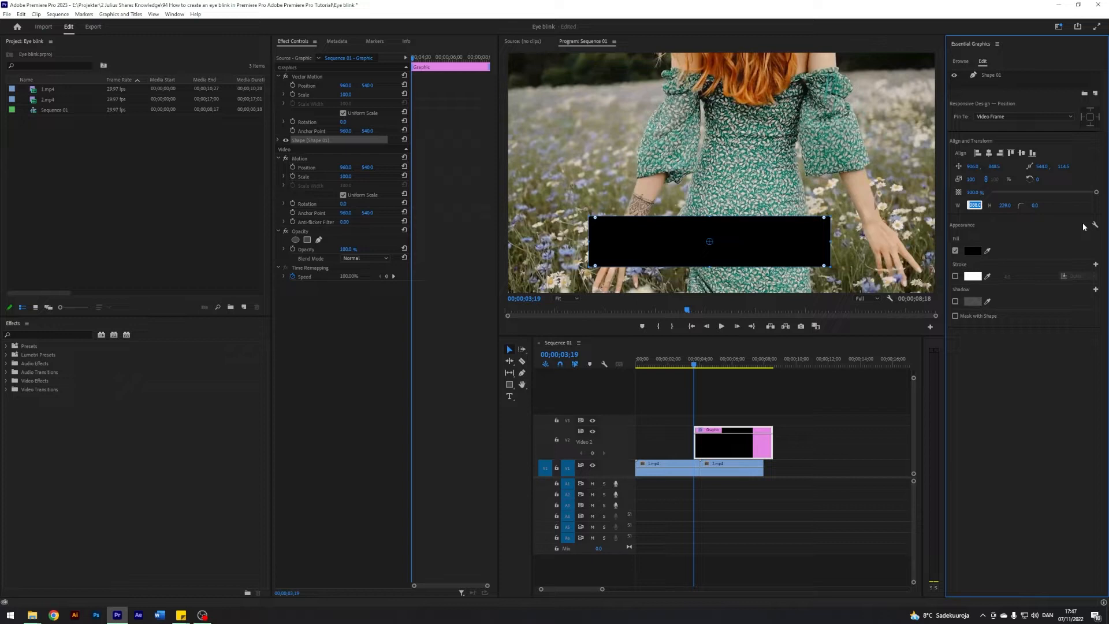
{"action": "type", "text": "1920"}
{"action": "key", "text": "Tab"}
{"action": "type", "text": "540"}
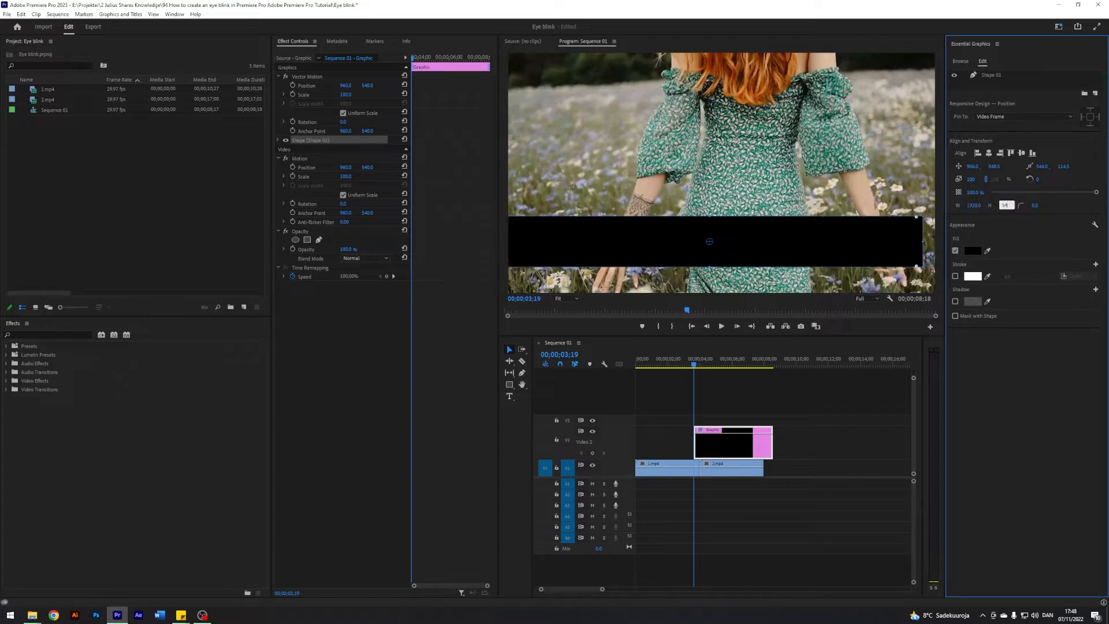
{"action": "key", "text": "Return"}
Step: Center the rectangle horizontally in the frame and align it to the frame's bottom edge
{"action": "left_click_drag", "start_coordinate": [652, 234], "coordinate": [657, 208]}
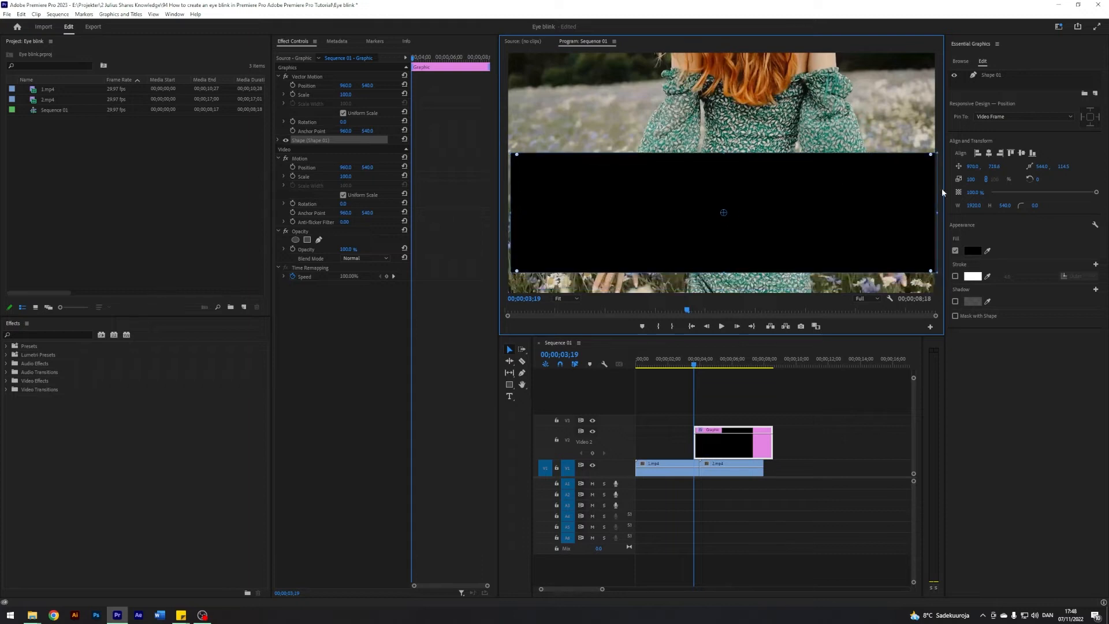
{"action": "left_click", "coordinate": [990, 153]}
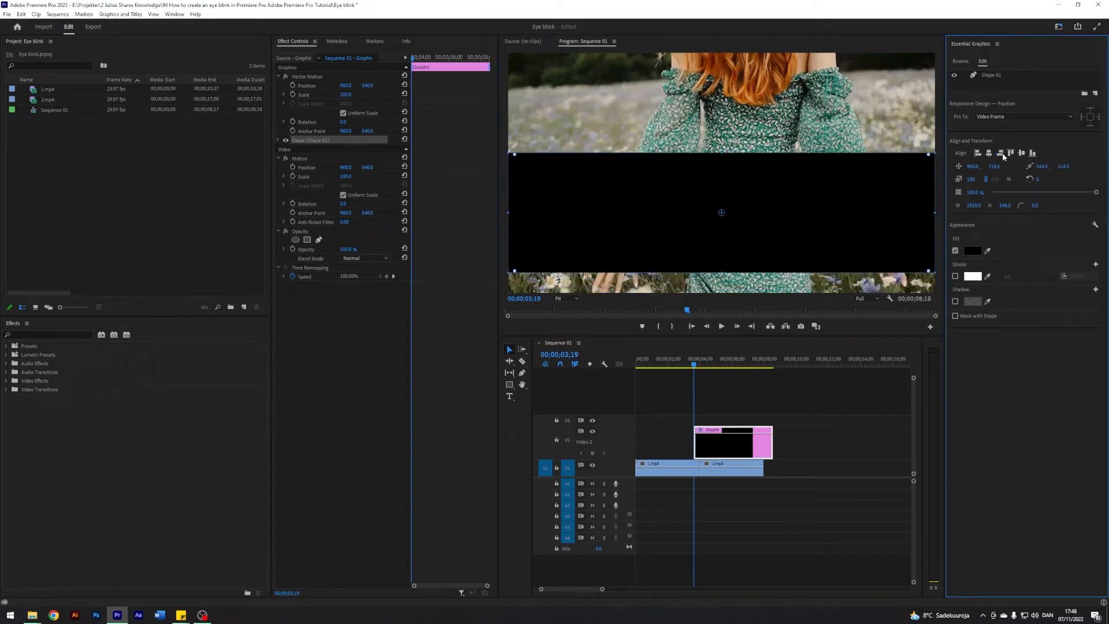
{"action": "left_click", "coordinate": [1033, 153]}
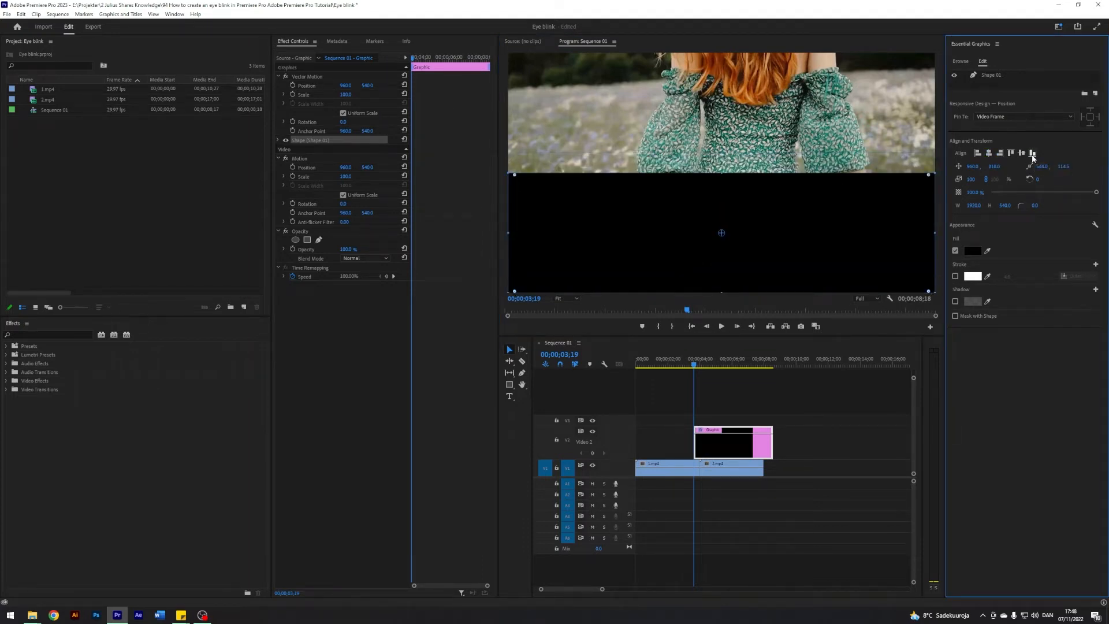
Step: Duplicate the rectangle within the graphic and align the copy centered horizontally along the frame's top edge
{"action": "left_click", "coordinate": [833, 216]}
{"action": "key", "text": "ctrl+c"}
{"action": "key", "text": "ctrl+v"}
{"action": "left_click_drag", "start_coordinate": [833, 217], "coordinate": [814, 132]}
{"action": "left_click", "coordinate": [989, 163]}
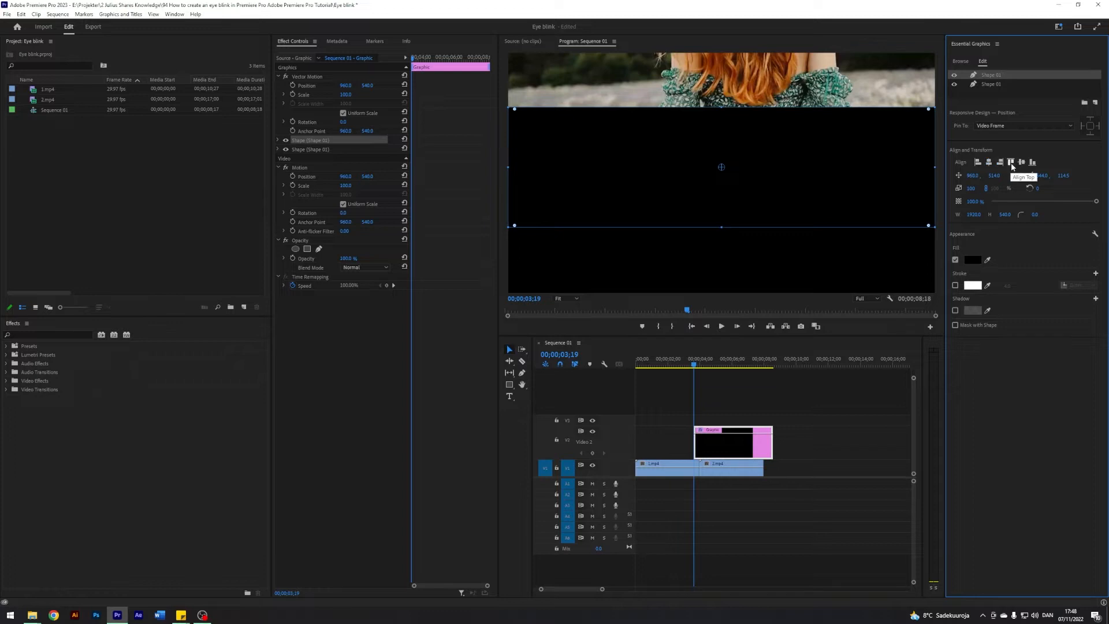
{"action": "left_click", "coordinate": [1011, 162]}
Step: Split the graphic clip at 00;00;03;25, five frames before the cut between the videos, and delete the part before it
{"action": "left_click", "coordinate": [851, 405]}
{"action": "left_click", "coordinate": [740, 427]}
{"action": "key", "text": "Down"}
{"action": "left_click", "coordinate": [750, 405]}
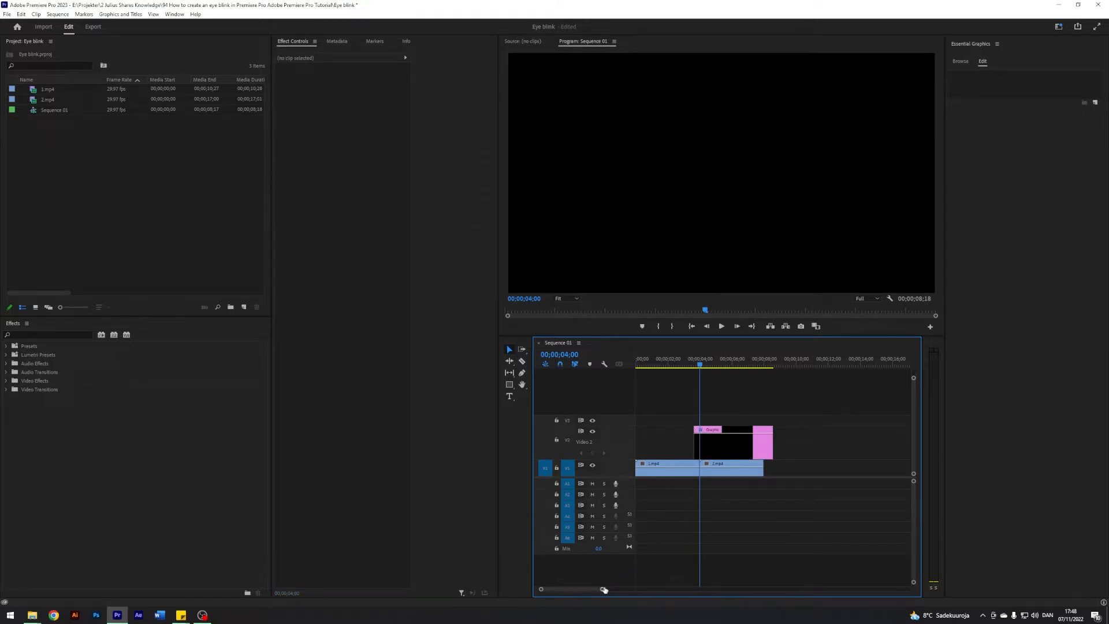
{"action": "left_click_drag", "start_coordinate": [603, 589], "coordinate": [574, 589]}
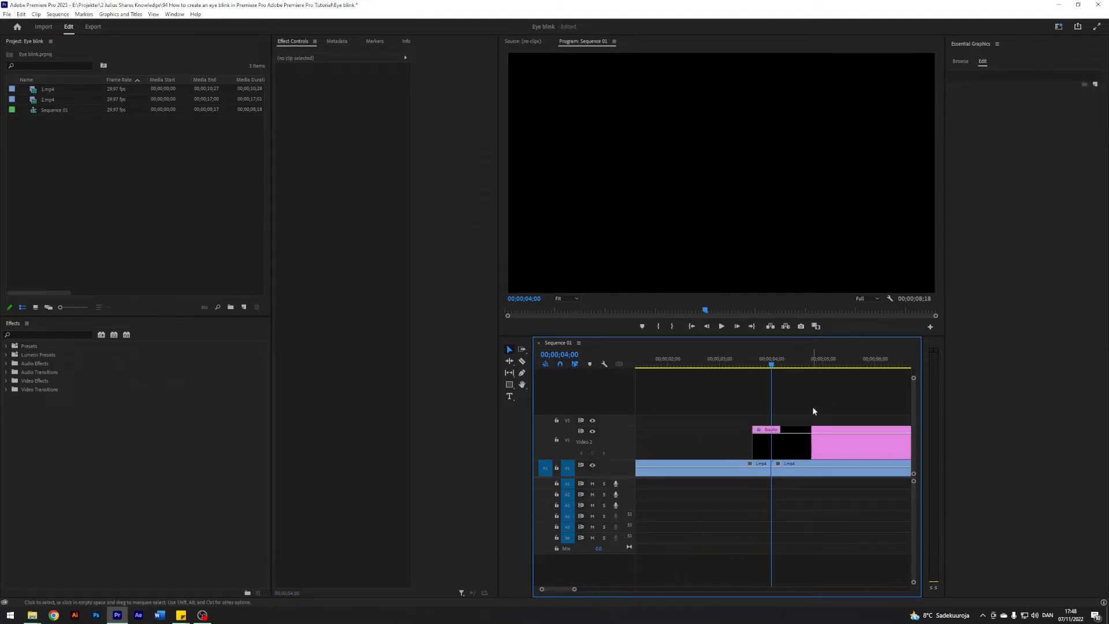
{"action": "key", "text": "shift+Left"}
{"action": "key", "text": "c"}
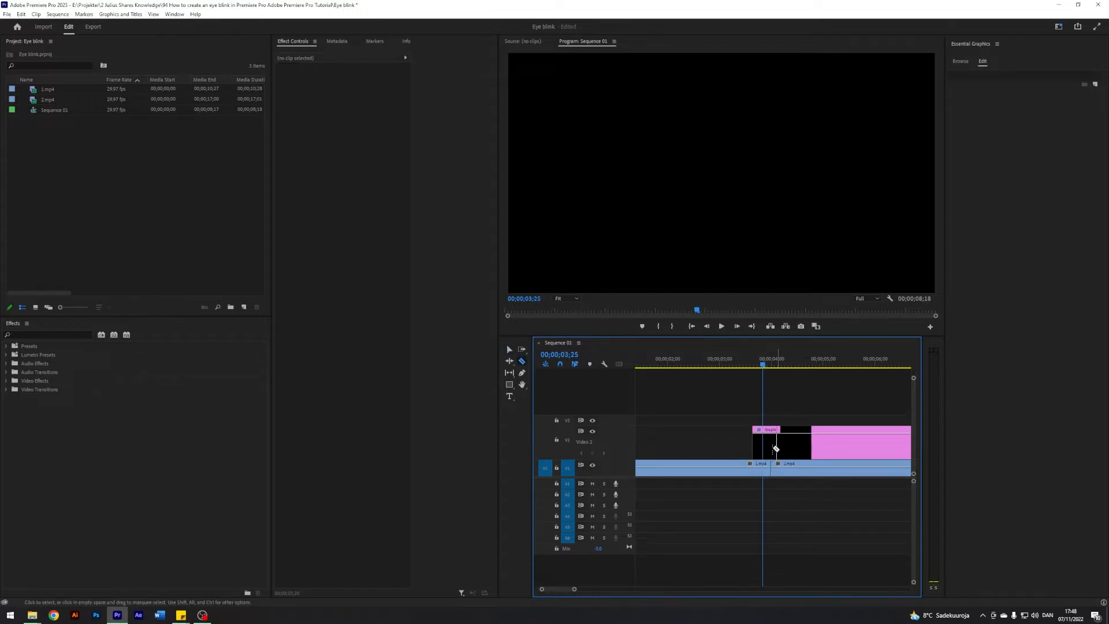
{"action": "left_click", "coordinate": [763, 445]}
{"action": "key", "text": "v"}
{"action": "left_click", "coordinate": [758, 445]}
{"action": "key", "text": "Delete"}
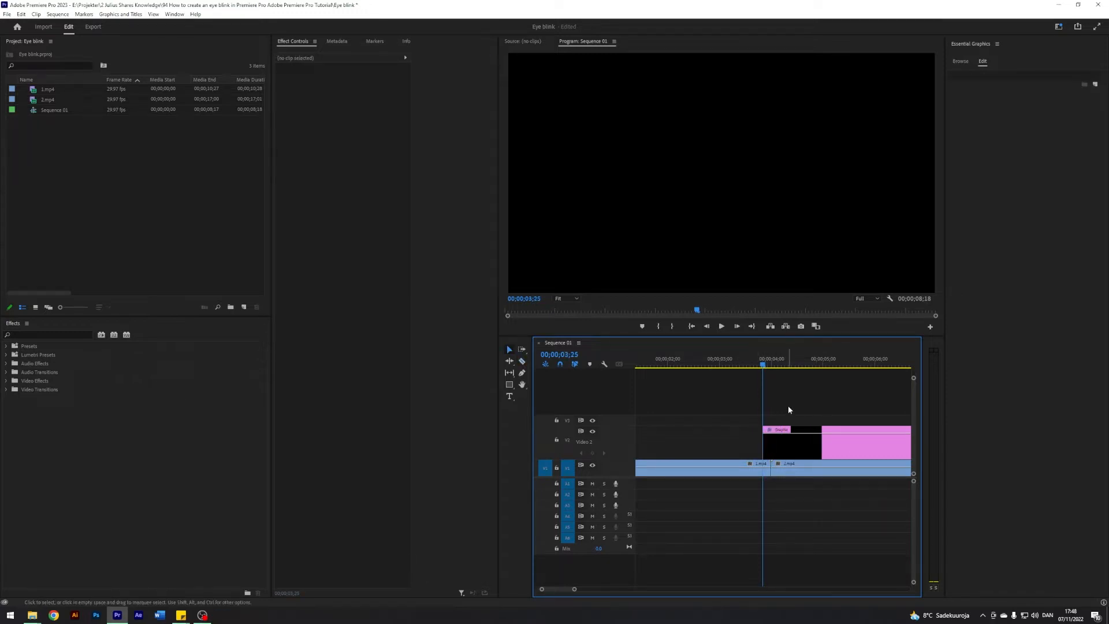
Step: Split the graphic clip at 00;00;04;05, five frames after the cut, and delete the remainder
{"action": "key", "text": "shift+Right"}
{"action": "key", "text": "shift+Right"}
{"action": "key", "text": "c"}
{"action": "left_click", "coordinate": [780, 448]}
{"action": "key", "text": "v"}
{"action": "left_click", "coordinate": [803, 438]}
{"action": "key", "text": "Delete"}
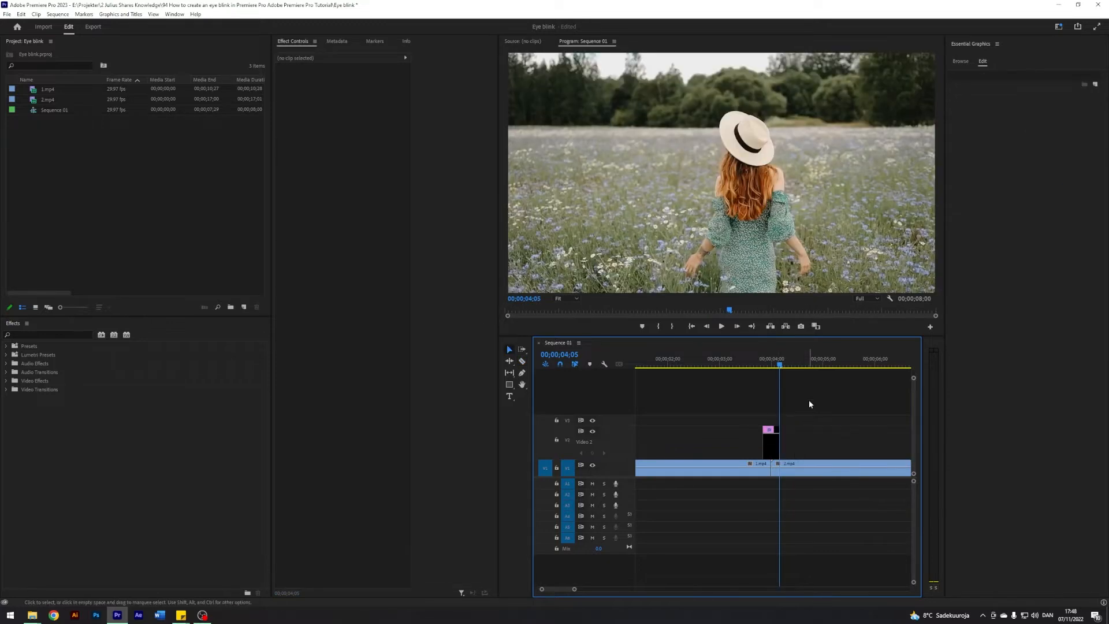
Step: Step through the frames around the cut to check how the graphic's start and end sit relative to it
{"action": "key", "text": "shift+Left"}
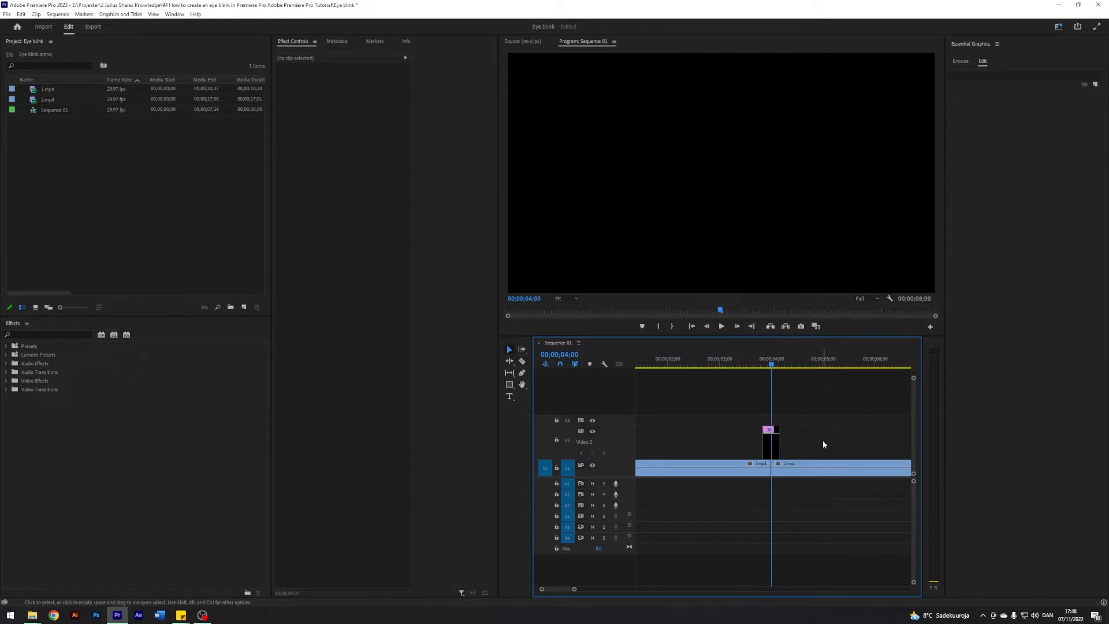
{"action": "left_click", "coordinate": [770, 443]}
{"action": "left_click", "coordinate": [835, 409]}
{"action": "key", "text": "shift+Left"}
{"action": "key", "text": "shift+Right"}
{"action": "key", "text": "shift+Right"}
{"action": "key", "text": "shift+Left"}
{"action": "key", "text": "shift+Left"}
{"action": "key", "text": "shift+Right"}
{"action": "key", "text": "shift+Right"}
{"action": "key", "text": "shift+Left"}
{"action": "key", "text": "shift+Left"}
{"action": "key", "text": "shift+Right"}
{"action": "key", "text": "Left"}
{"action": "key", "text": "Right"}
{"action": "key", "text": "Left"}
{"action": "key", "text": "Right"}
Step: Close Essential Graphics and expand the effect properties of both shapes in the selected graphic clip
{"action": "left_click", "coordinate": [771, 445]}
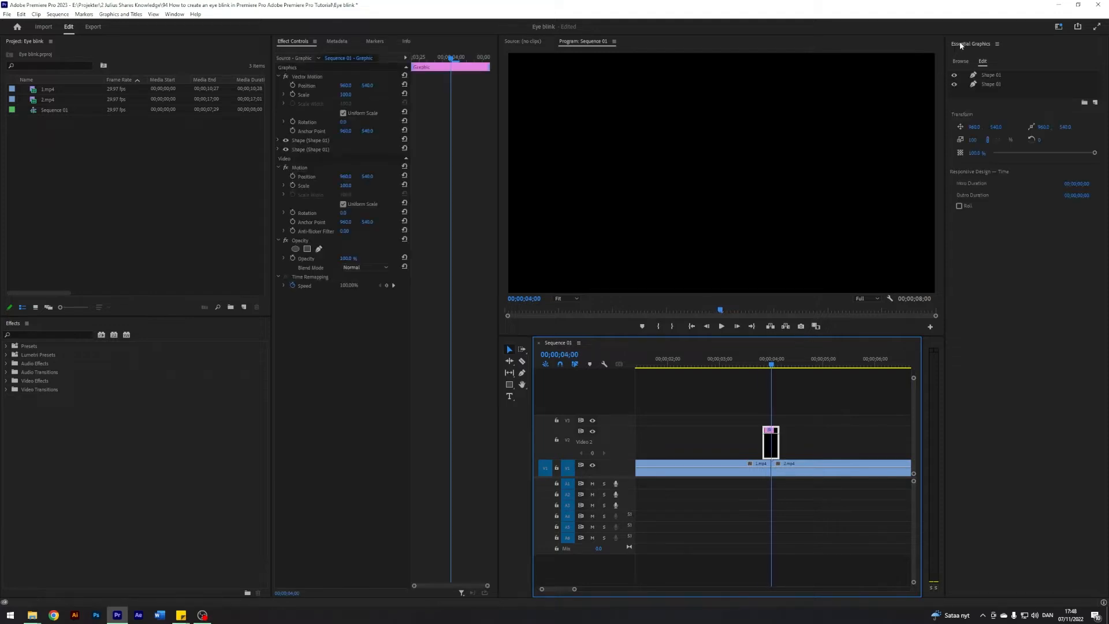
{"action": "right_click", "coordinate": [960, 44]}
{"action": "left_click", "coordinate": [982, 49]}
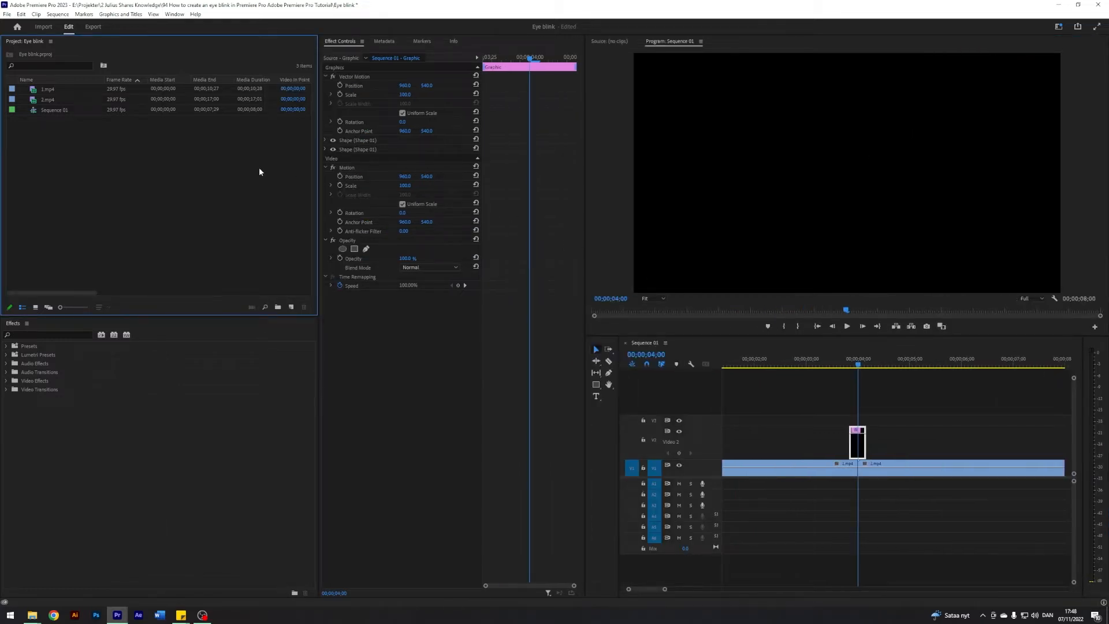
{"action": "left_click", "coordinate": [346, 141]}
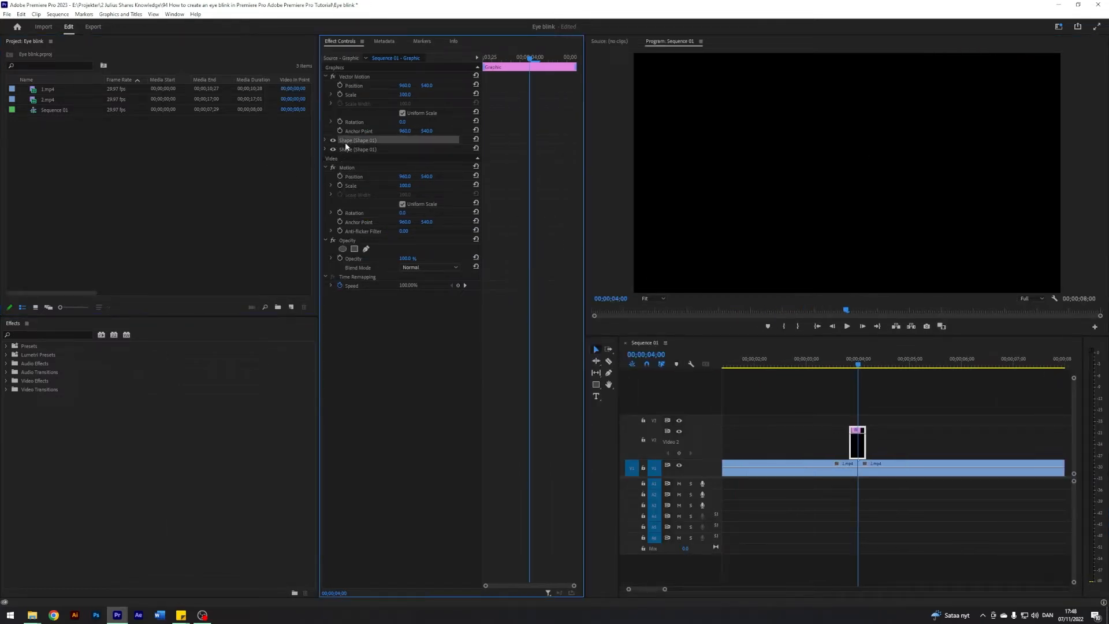
{"action": "left_click", "coordinate": [358, 149]}
{"action": "left_click", "coordinate": [327, 148]}
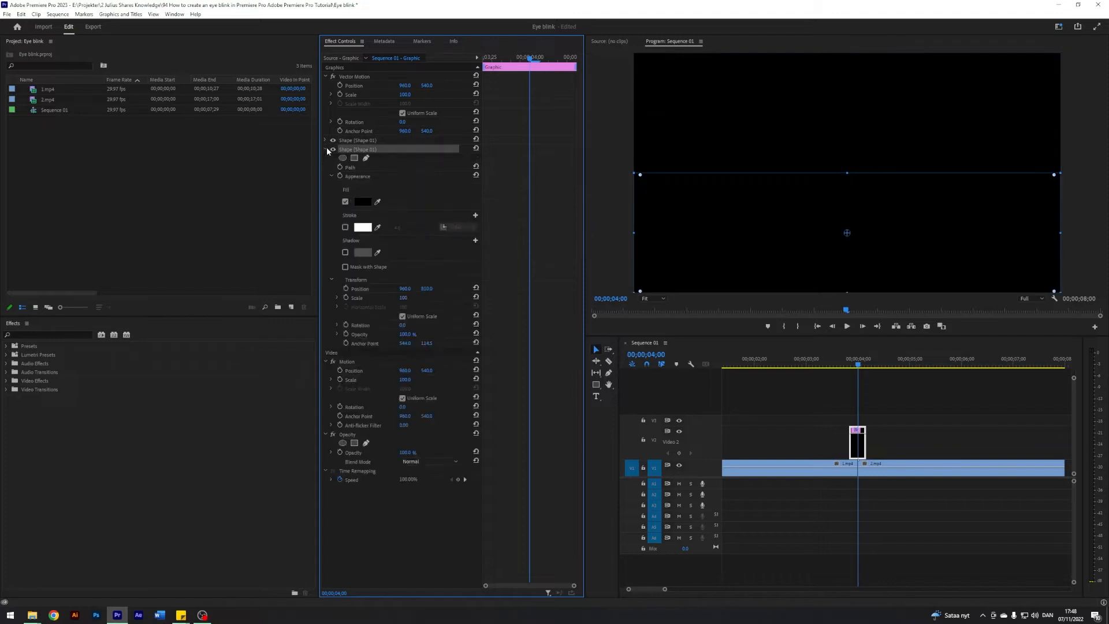
{"action": "left_click", "coordinate": [323, 140]}
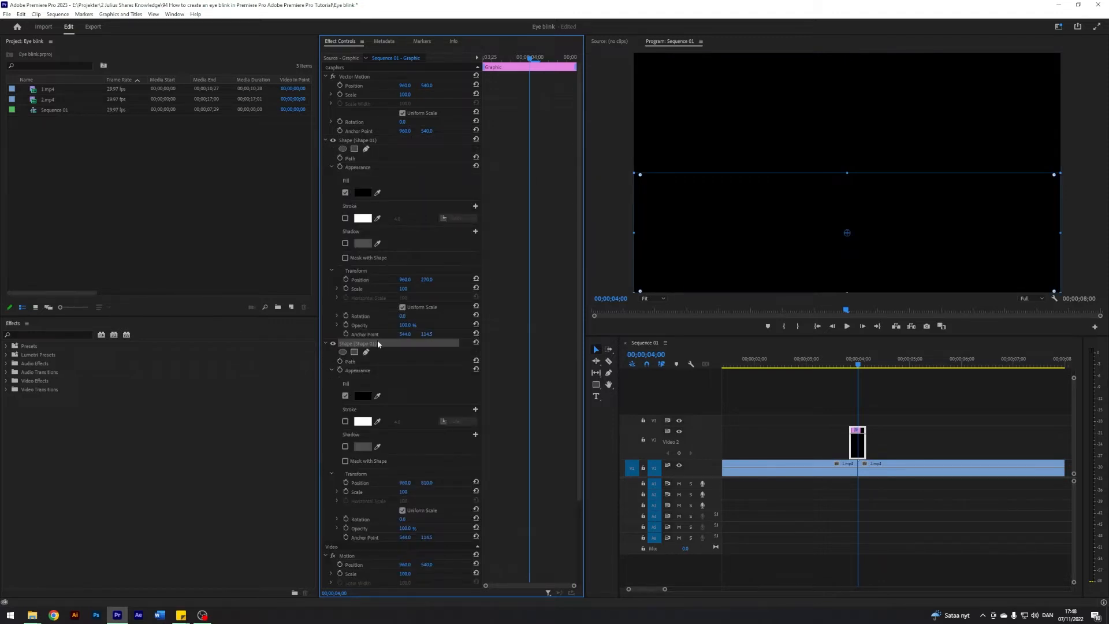
Step: Enable Position keyframing for both shapes at the cut, 00;00;04;00
{"action": "scroll", "coordinate": [378, 344], "scroll_direction": "down", "scroll_amount": 3}
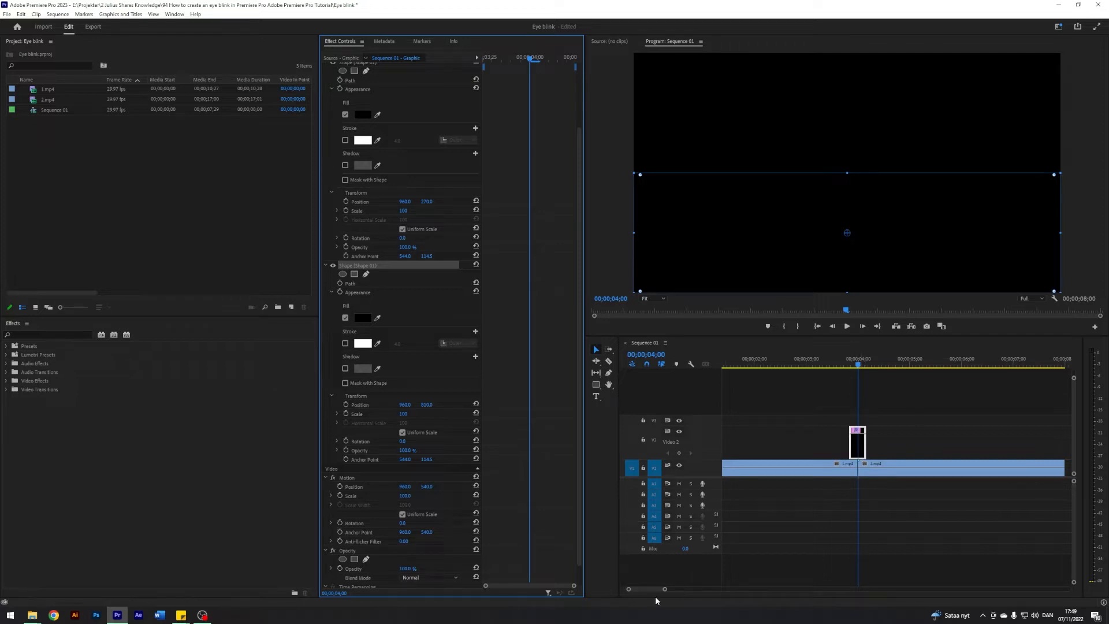
{"action": "left_click_drag", "start_coordinate": [664, 590], "coordinate": [641, 590]}
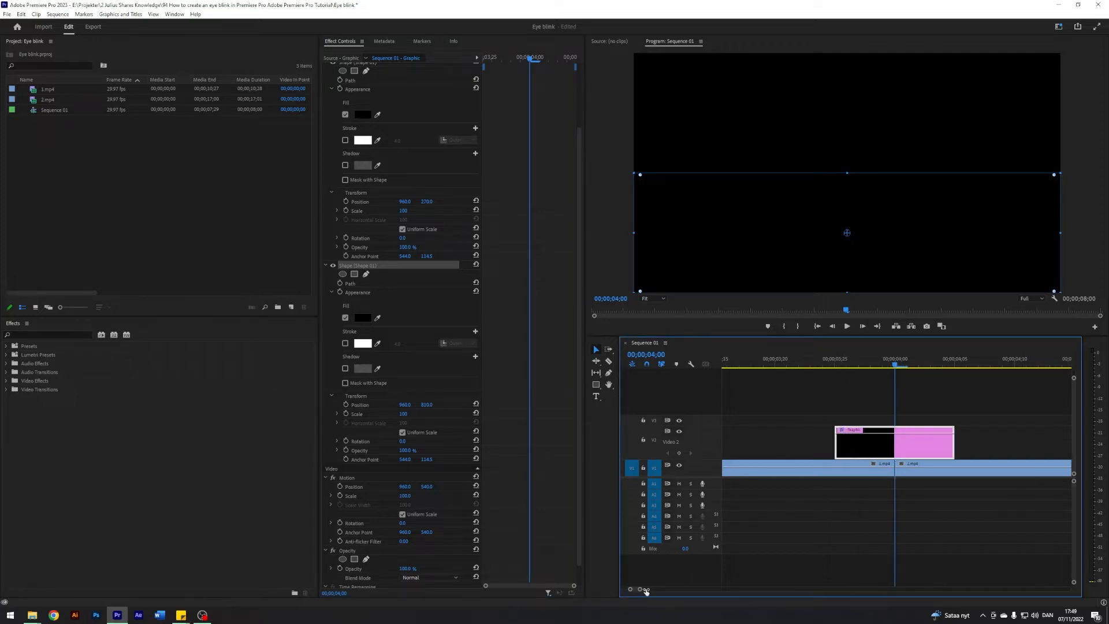
{"action": "left_click", "coordinate": [912, 528]}
{"action": "left_click", "coordinate": [918, 456]}
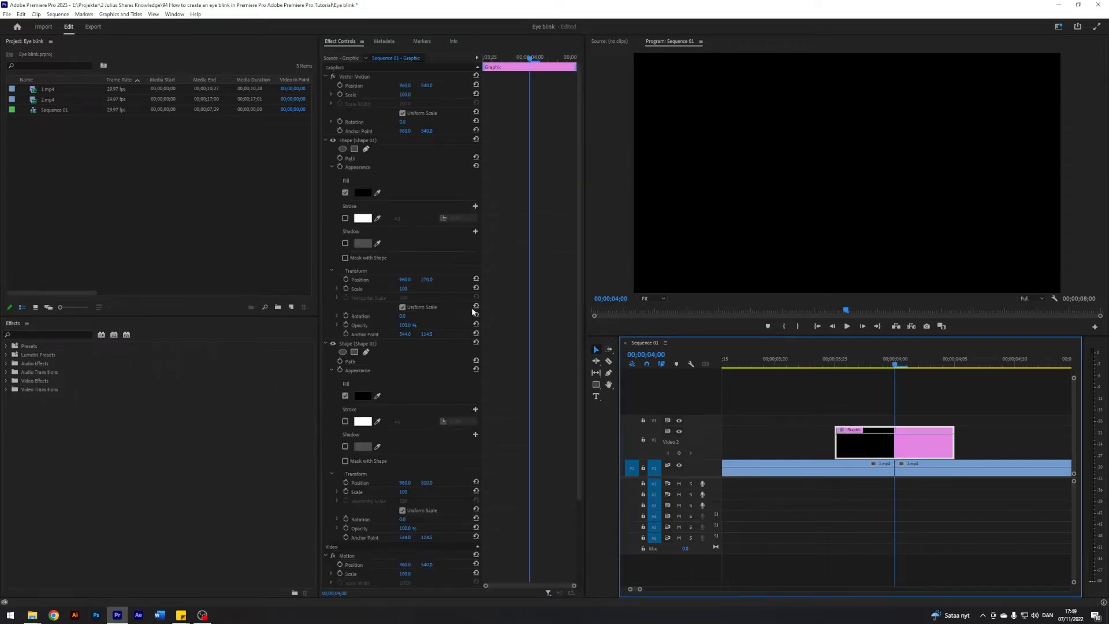
{"action": "left_click", "coordinate": [346, 280]}
{"action": "left_click", "coordinate": [346, 483]}
Step: At the graphic's first frame, 00;00;03;25, set the upper shape's vertical position to -270
{"action": "left_click", "coordinate": [759, 394]}
{"action": "key", "text": "shift+Left"}
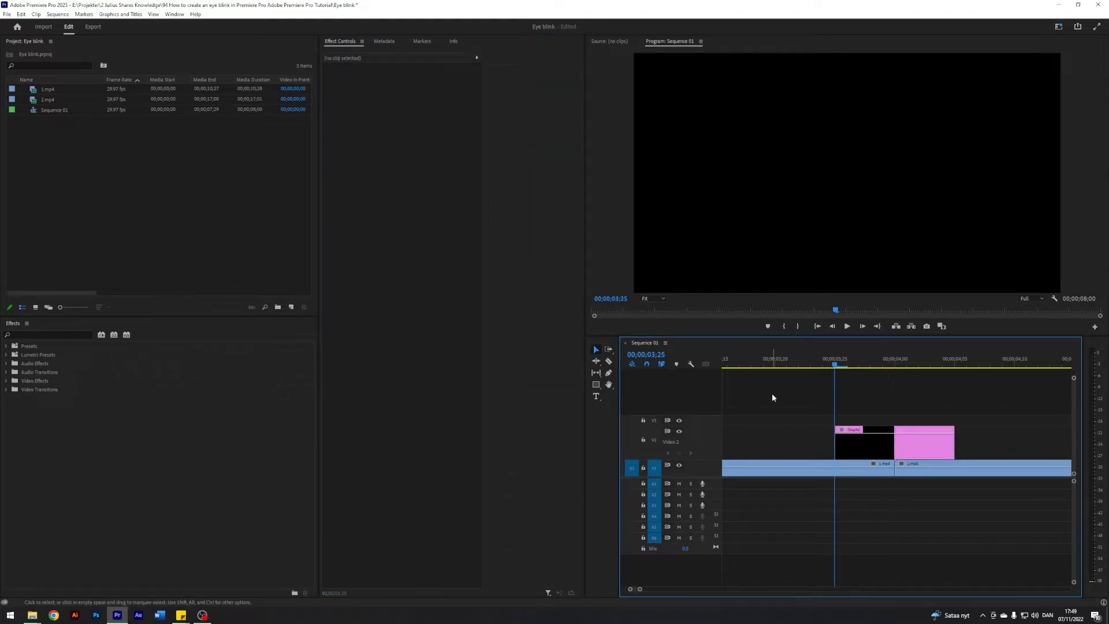
{"action": "left_click", "coordinate": [837, 446]}
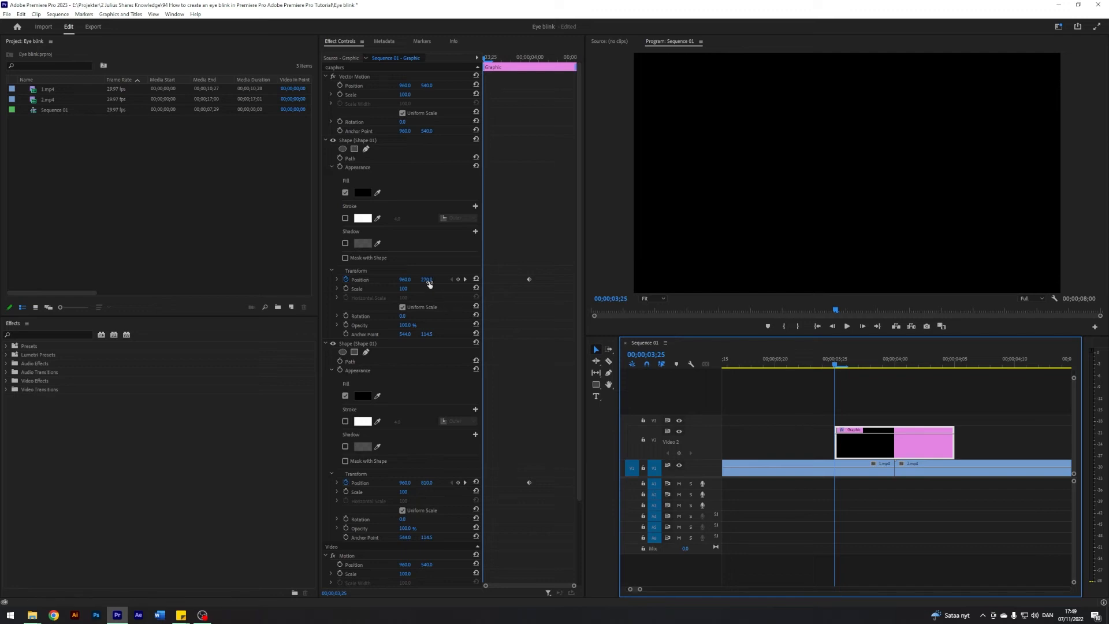
{"action": "left_click_drag", "start_coordinate": [429, 280], "coordinate": [239, 281]}
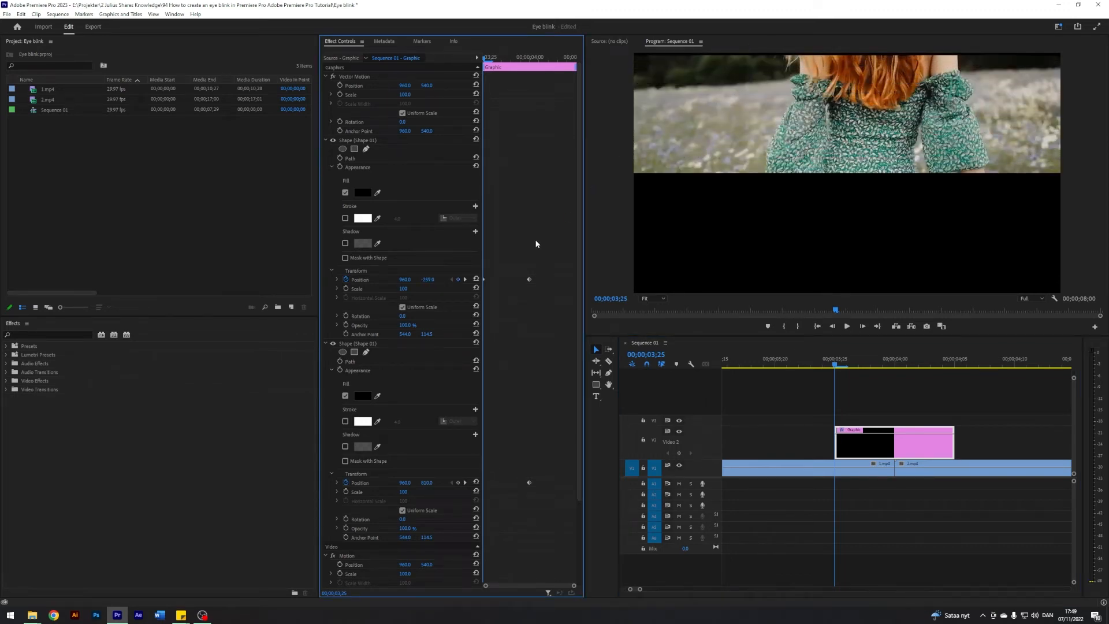
{"action": "key", "text": "ctrl+z"}
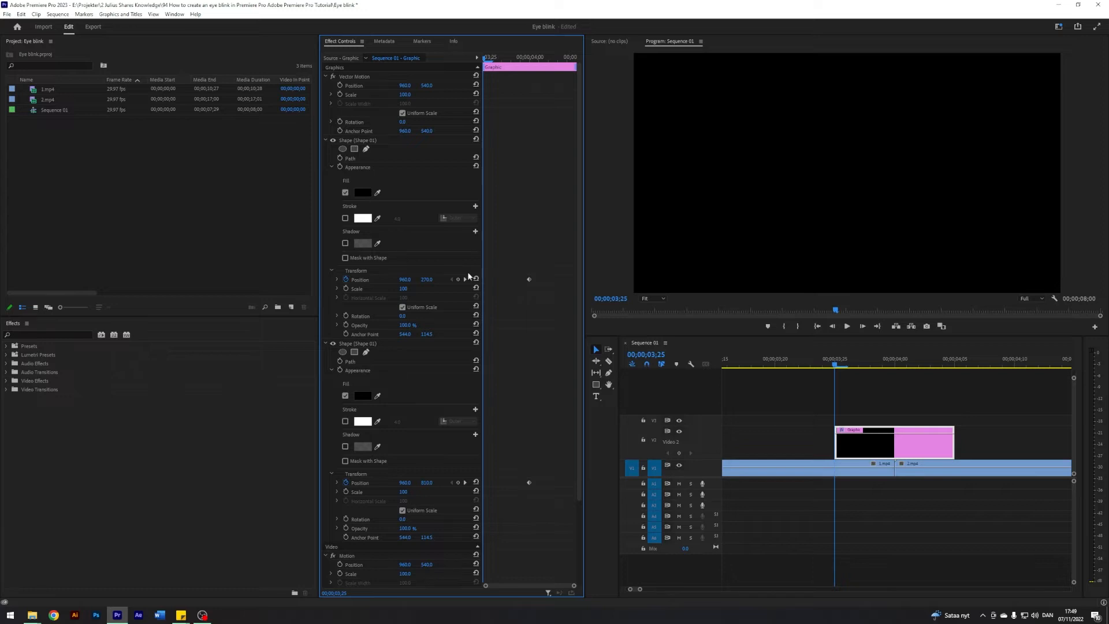
{"action": "left_click", "coordinate": [426, 280]}
{"action": "key", "text": "BackSpace"}
{"action": "type", "text": "-270"}
{"action": "key", "text": "Return"}
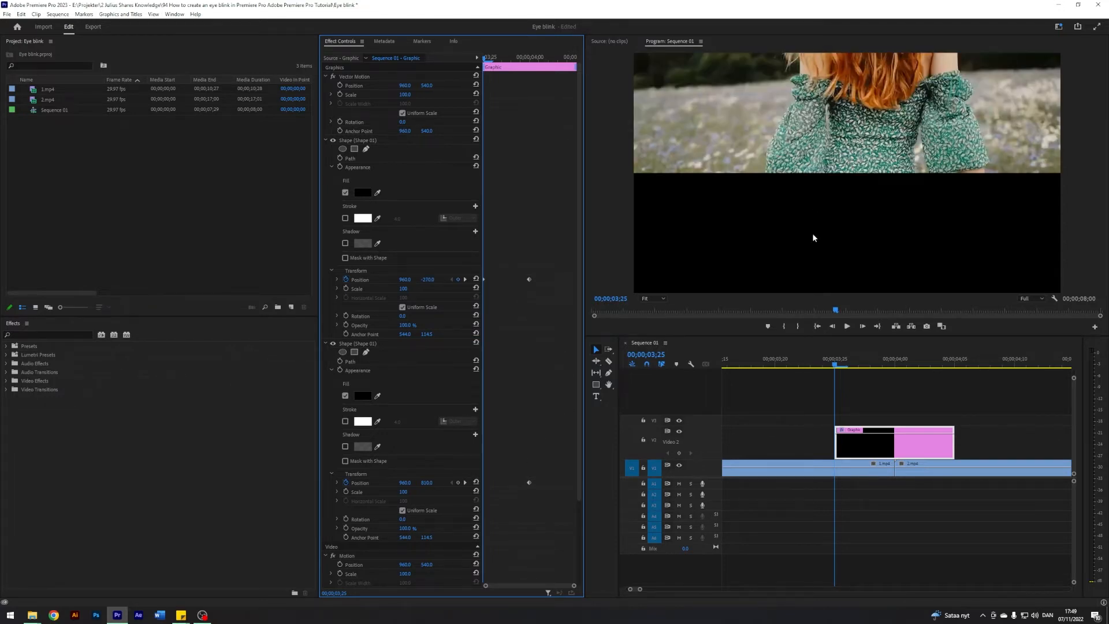
Step: Set the lower shape's vertical position to 1350 at the graphic's first frame
{"action": "left_click", "coordinate": [427, 482]}
{"action": "type", "text": "1350"}
{"action": "key", "text": "Return"}
Step: At the graphic's end, 00;00;04;05, set the vertical position to -270 for the upper shape and 1350 for the lower one
{"action": "left_click", "coordinate": [837, 365]}
{"action": "left_click_drag", "start_coordinate": [837, 365], "coordinate": [953, 362]}
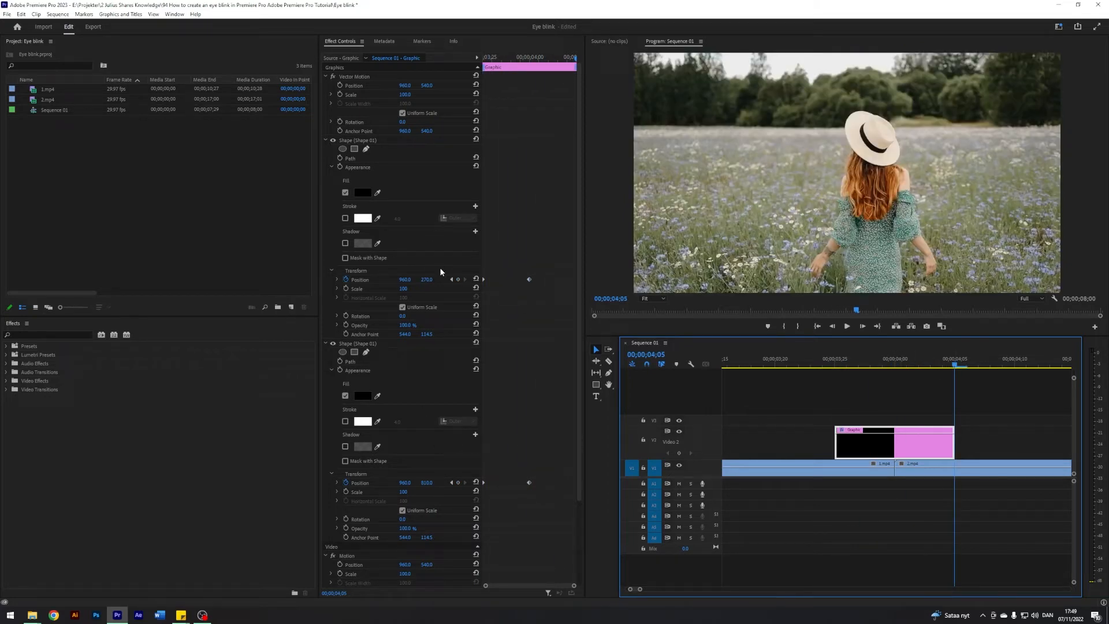
{"action": "left_click", "coordinate": [428, 280]}
{"action": "type", "text": "-270"}
{"action": "key", "text": "Return"}
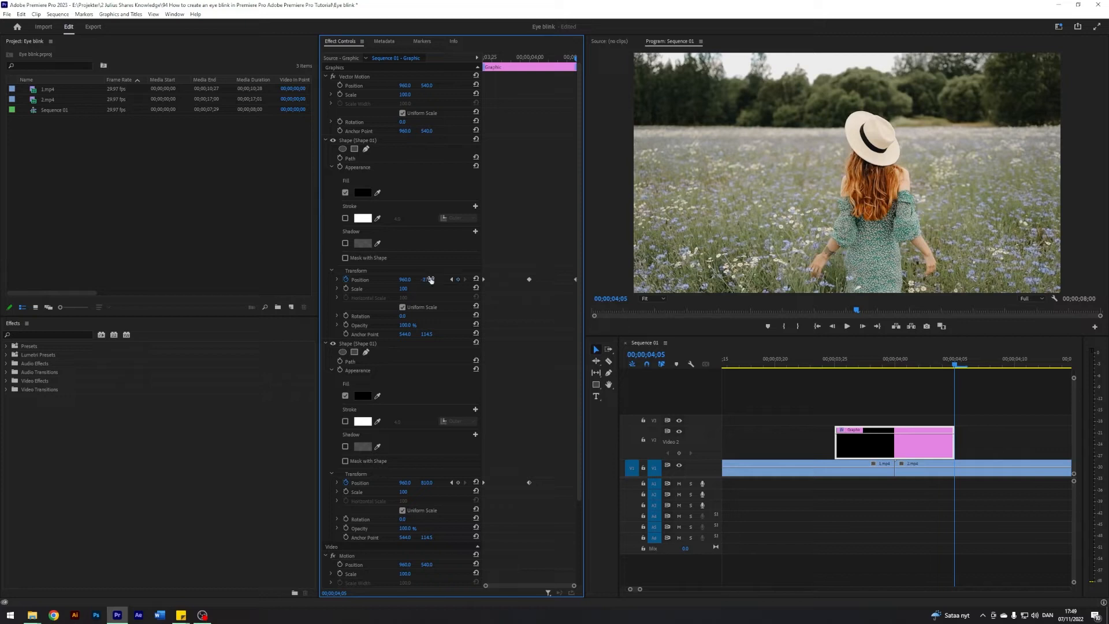
{"action": "left_click", "coordinate": [427, 482]}
{"action": "type", "text": "1350"}
{"action": "key", "text": "Return"}
Step: Play back the blink transition from before the graphic and return the playhead to the cut at 00;00;04;00
{"action": "left_click_drag", "start_coordinate": [911, 364], "coordinate": [788, 382]}
{"action": "left_click", "coordinate": [839, 391]}
{"action": "key", "text": "space"}
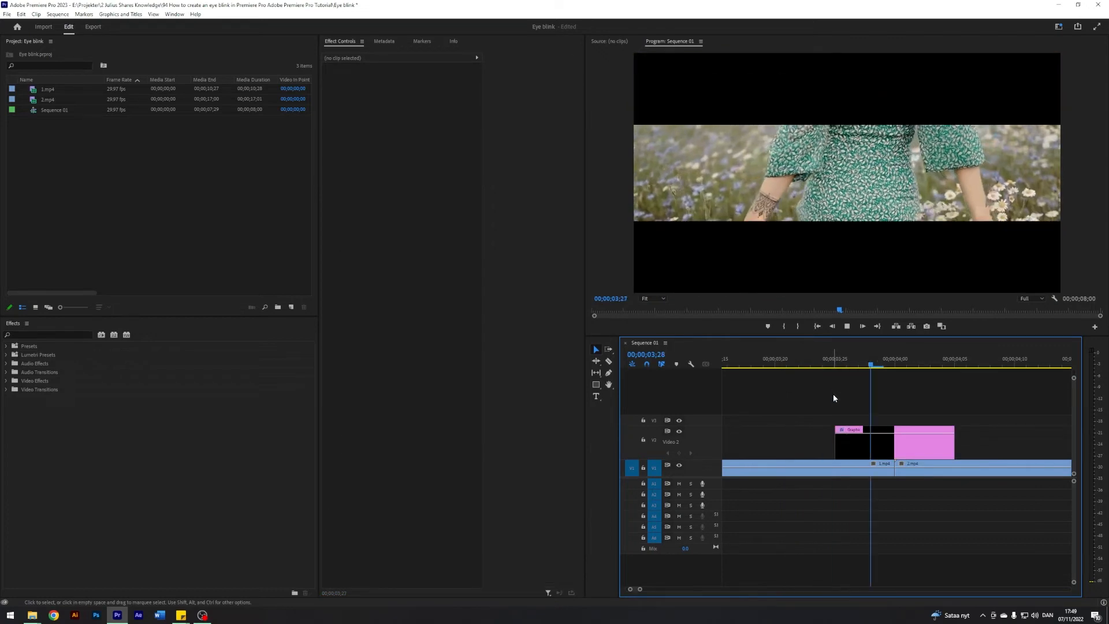
{"action": "left_click_drag", "start_coordinate": [953, 361], "coordinate": [899, 364]}
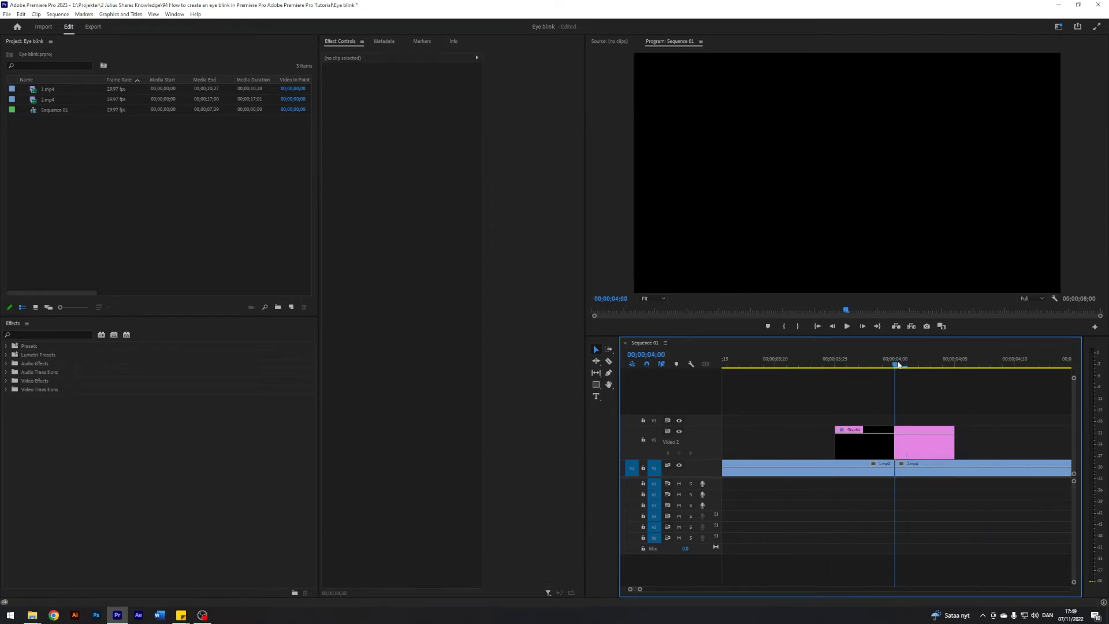
Step: Play back the blink transition from 00;00;03;20 and return the playhead to the cut at 00;00;04;00
{"action": "left_click", "coordinate": [916, 434]}
{"action": "left_click", "coordinate": [777, 361]}
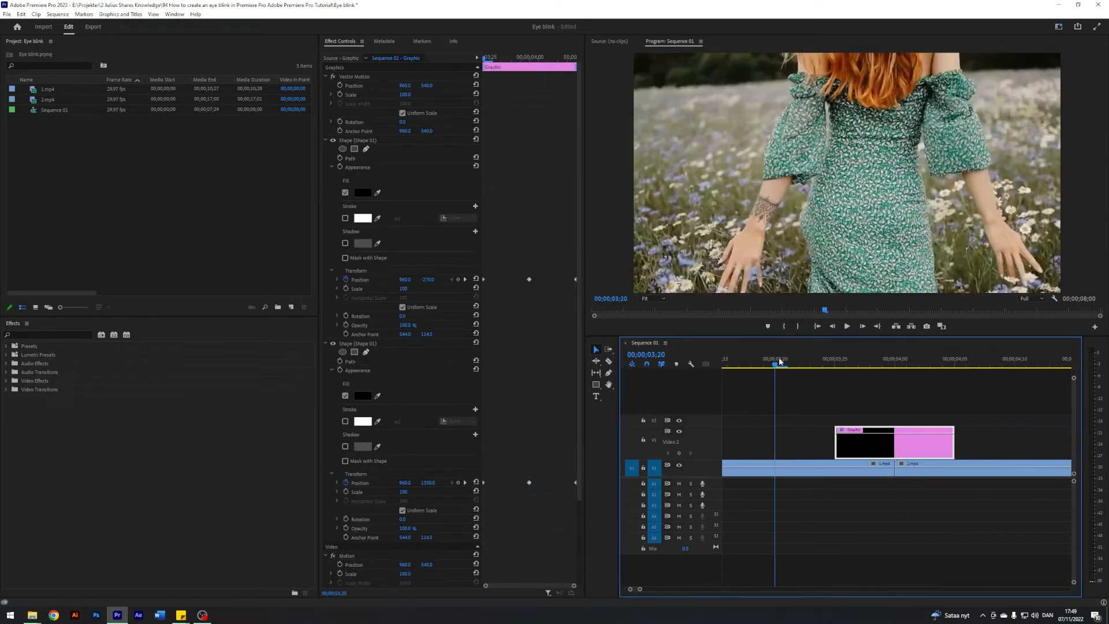
{"action": "left_click", "coordinate": [856, 401]}
{"action": "key", "text": "space"}
{"action": "key", "text": "space"}
{"action": "left_click_drag", "start_coordinate": [951, 363], "coordinate": [898, 365]}
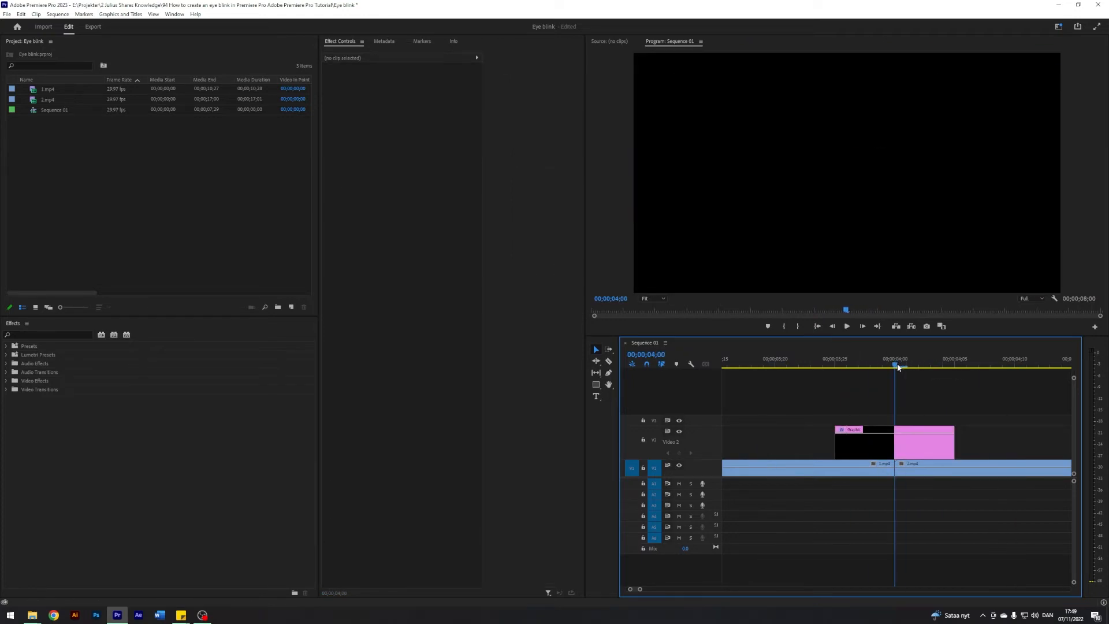
Step: Apply Ease Out temporal interpolation to the first position keyframes of both shapes and check the upper shape's velocity graph
{"action": "left_click", "coordinate": [899, 438]}
{"action": "left_click", "coordinate": [484, 280]}
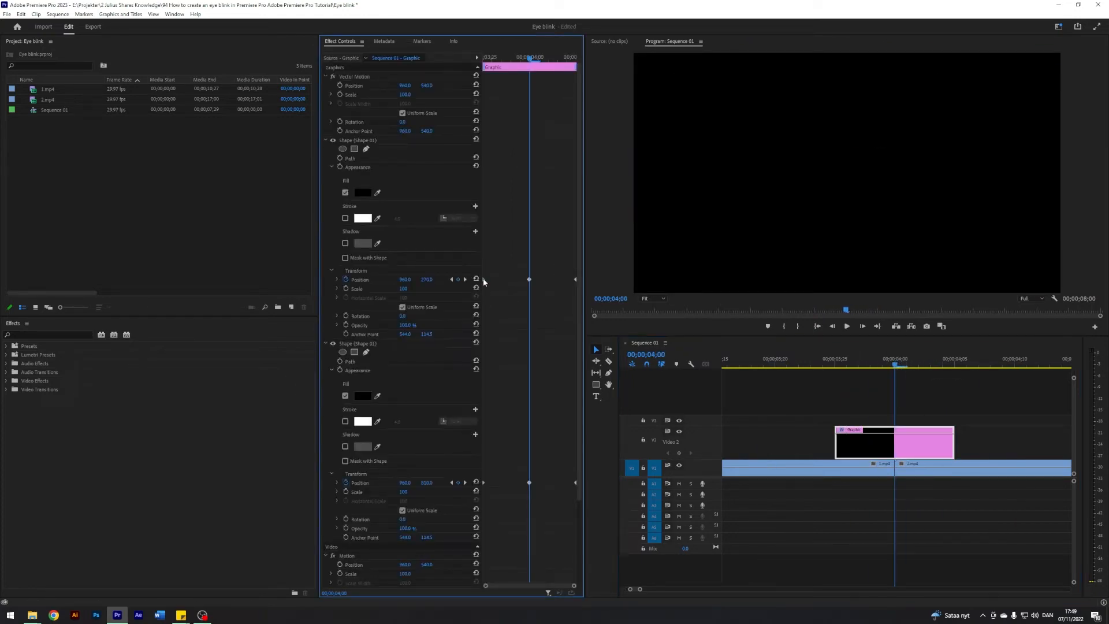
{"action": "right_click", "coordinate": [484, 482]}
{"action": "mouse_move", "coordinate": [525, 556]}
{"action": "left_click", "coordinate": [615, 610]}
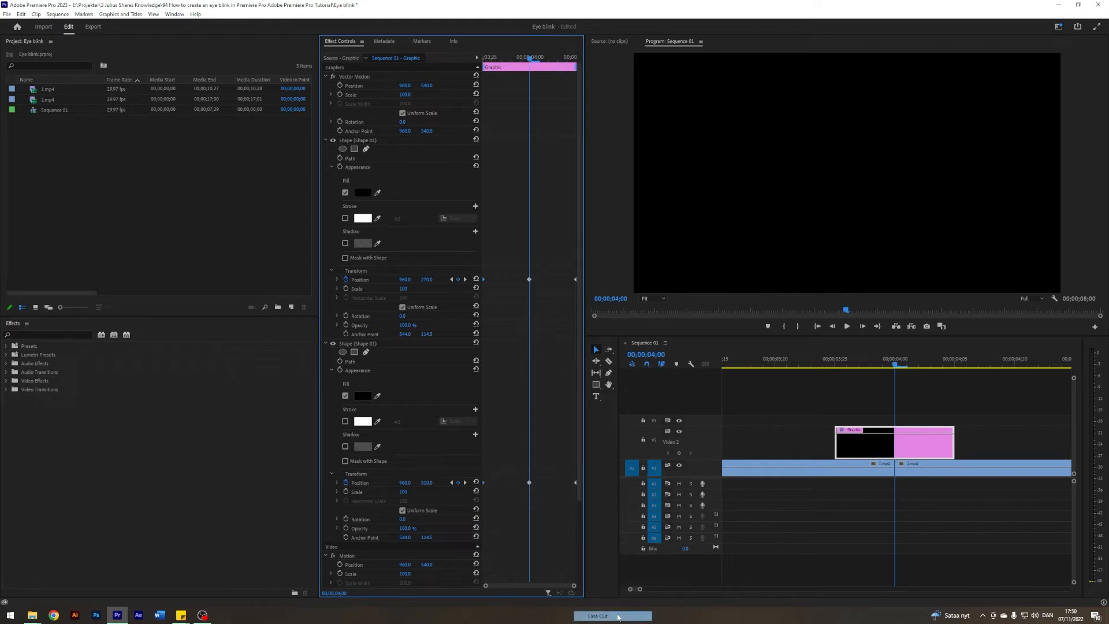
{"action": "left_click", "coordinate": [338, 280]}
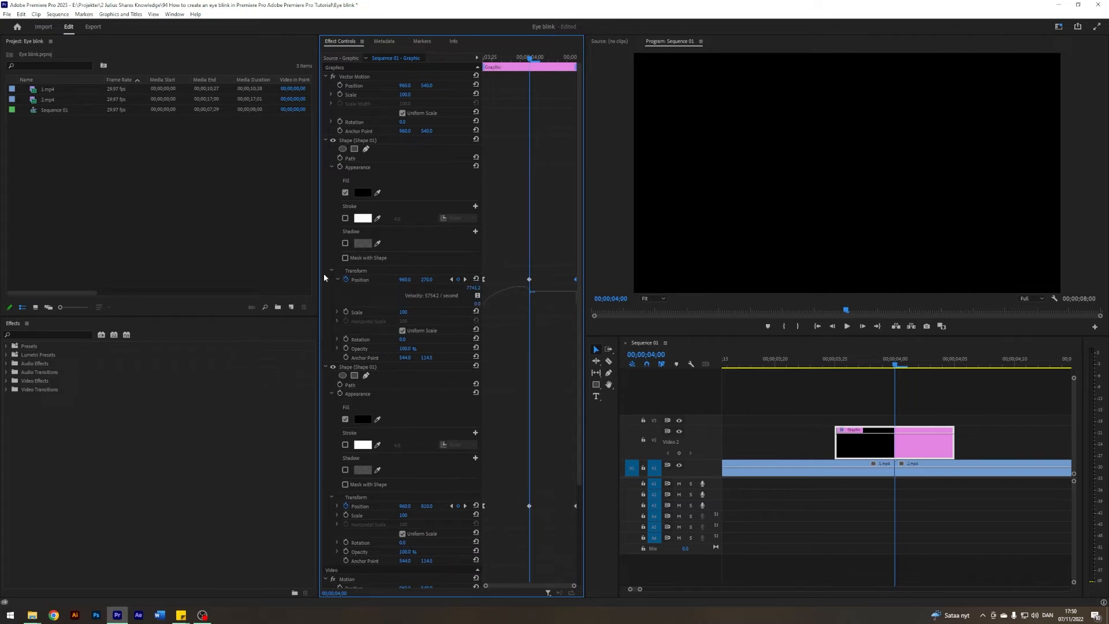
{"action": "left_click", "coordinate": [337, 279]}
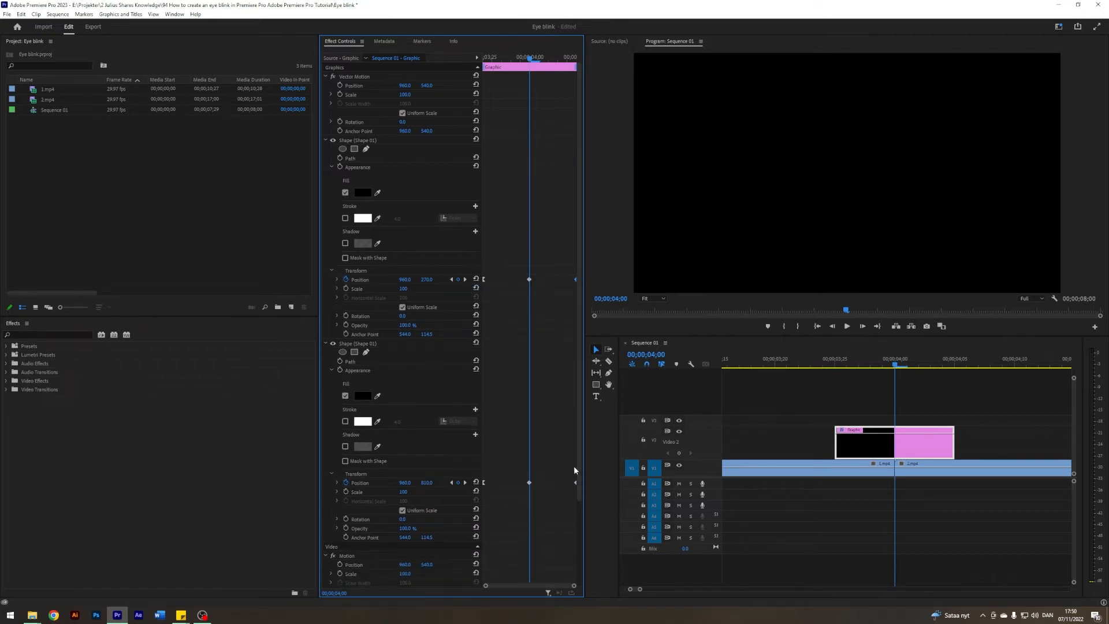
Step: Apply Ease In temporal interpolation to the last position keyframes of both shapes
{"action": "right_click", "coordinate": [576, 485]}
{"action": "mouse_move", "coordinate": [624, 554]}
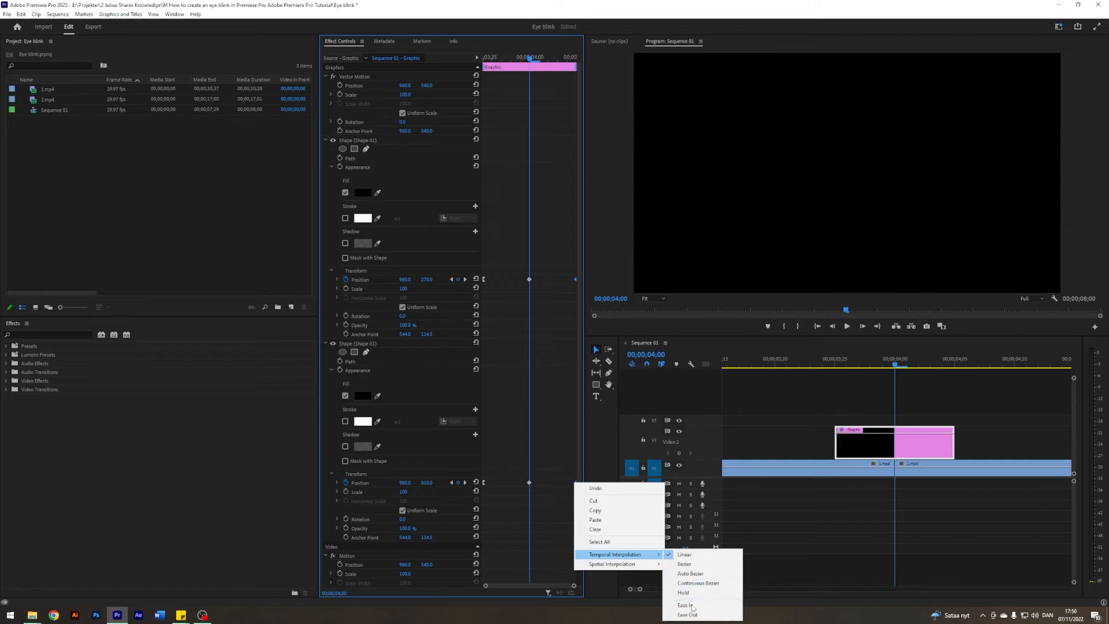
{"action": "left_click", "coordinate": [693, 605]}
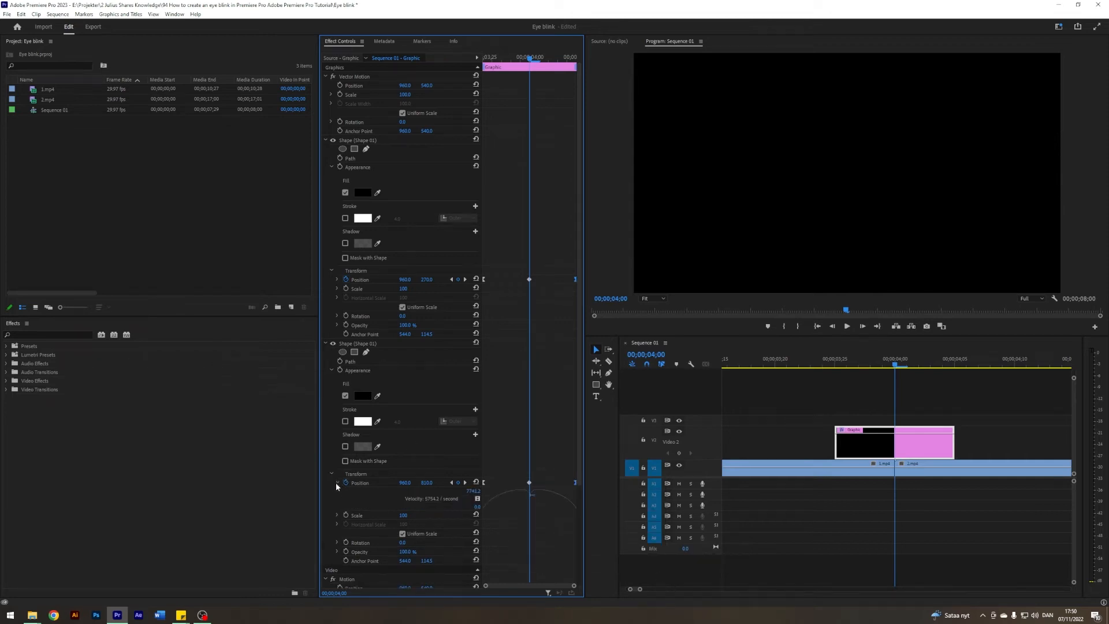
Step: Set the middle position keyframes of both shapes to Bezier temporal interpolation and check the upper shape's velocity graph
{"action": "left_click", "coordinate": [529, 280]}
{"action": "right_click", "coordinate": [527, 483]}
{"action": "mouse_move", "coordinate": [569, 555]}
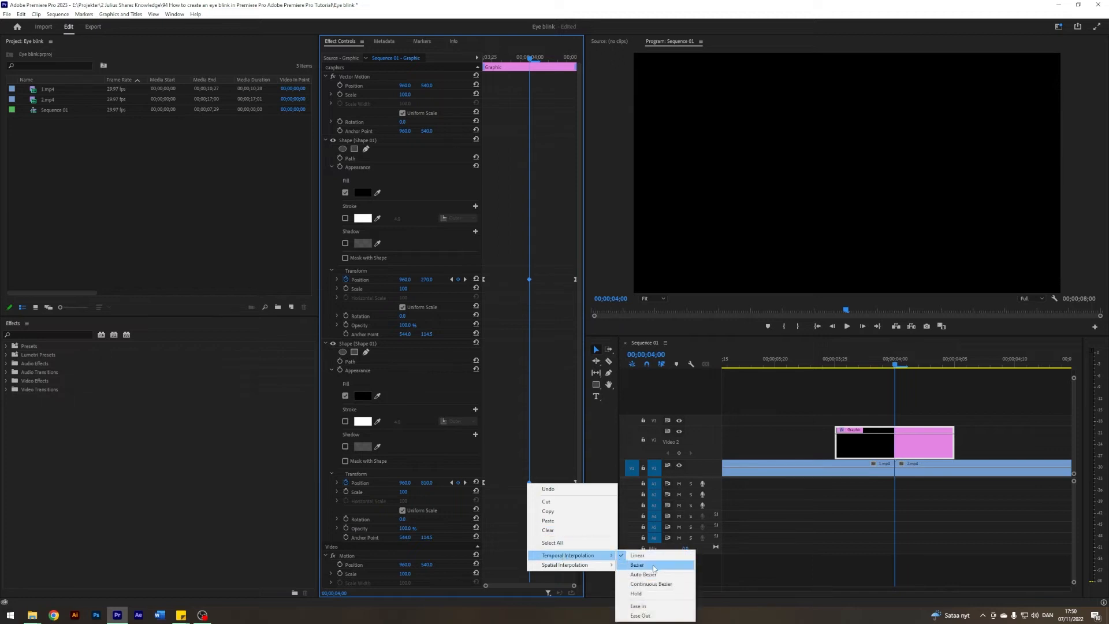
{"action": "left_click", "coordinate": [637, 564]}
{"action": "left_click", "coordinate": [337, 279]}
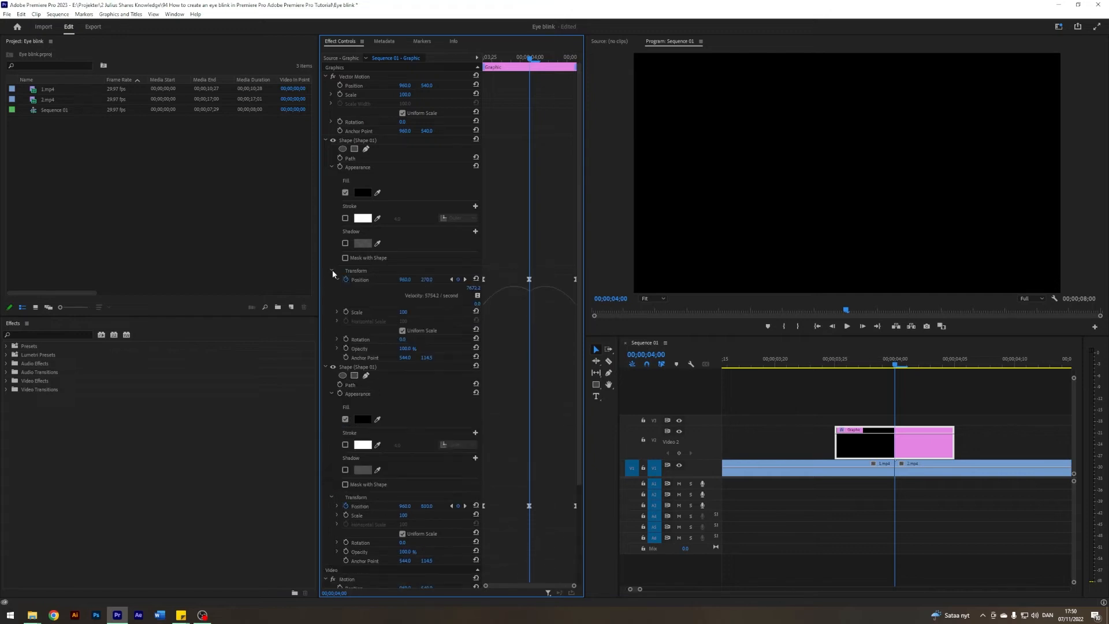
{"action": "left_click", "coordinate": [339, 280]}
Step: Deselect the graphic and play back the eased blink from before its first frame
{"action": "left_click", "coordinate": [800, 401]}
{"action": "left_click_drag", "start_coordinate": [882, 364], "coordinate": [798, 368]}
{"action": "key", "text": "space"}
{"action": "key", "text": "space"}
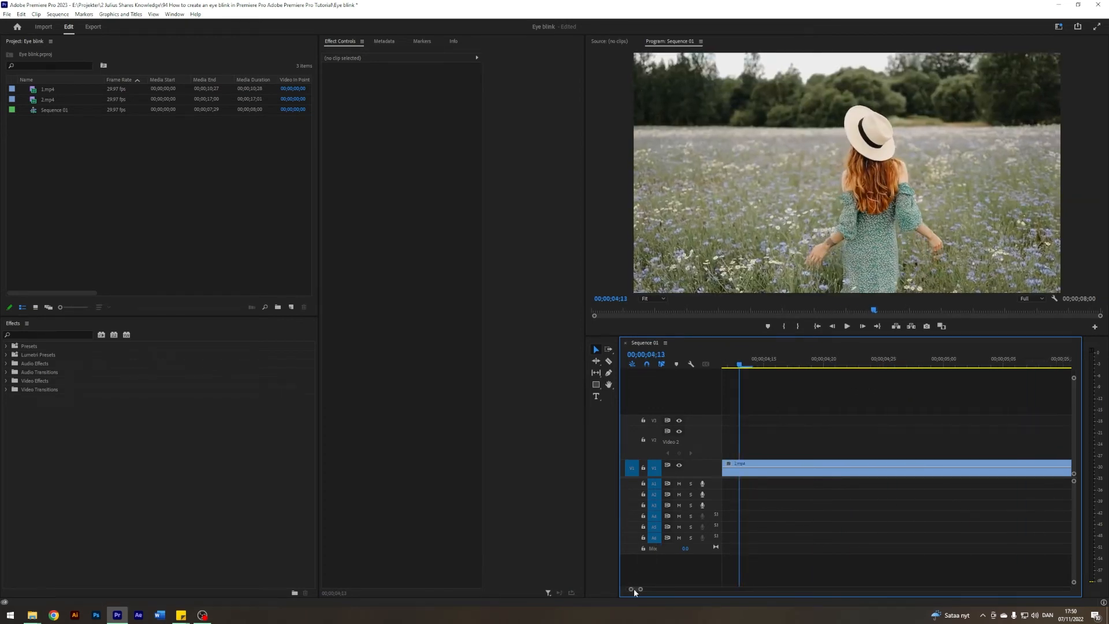
Step: Try the blink graphic over the first clip near 00;00;02;00, play it back, and move it back over the cut
{"action": "left_click_drag", "start_coordinate": [629, 588], "coordinate": [658, 589]}
{"action": "left_click_drag", "start_coordinate": [1021, 365], "coordinate": [854, 379]}
{"action": "left_click_drag", "start_coordinate": [991, 442], "coordinate": [862, 442]}
{"action": "left_click", "coordinate": [844, 365]}
{"action": "key", "text": "space"}
{"action": "left_click", "coordinate": [964, 402]}
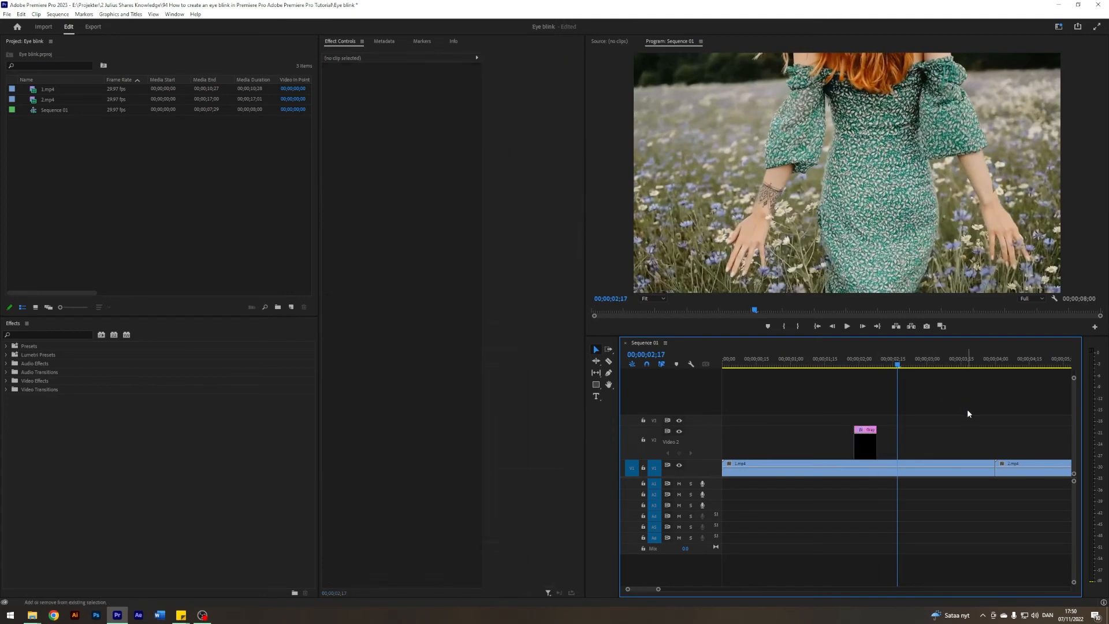
{"action": "key", "text": "space"}
{"action": "left_click_drag", "start_coordinate": [870, 443], "coordinate": [1001, 448]}
{"action": "left_click", "coordinate": [947, 403]}
Step: Find the Gaussian Blur effect, apply it to the blink graphic, and collapse the settings of both shapes
{"action": "left_click", "coordinate": [25, 336]}
{"action": "type", "text": "gauss"}
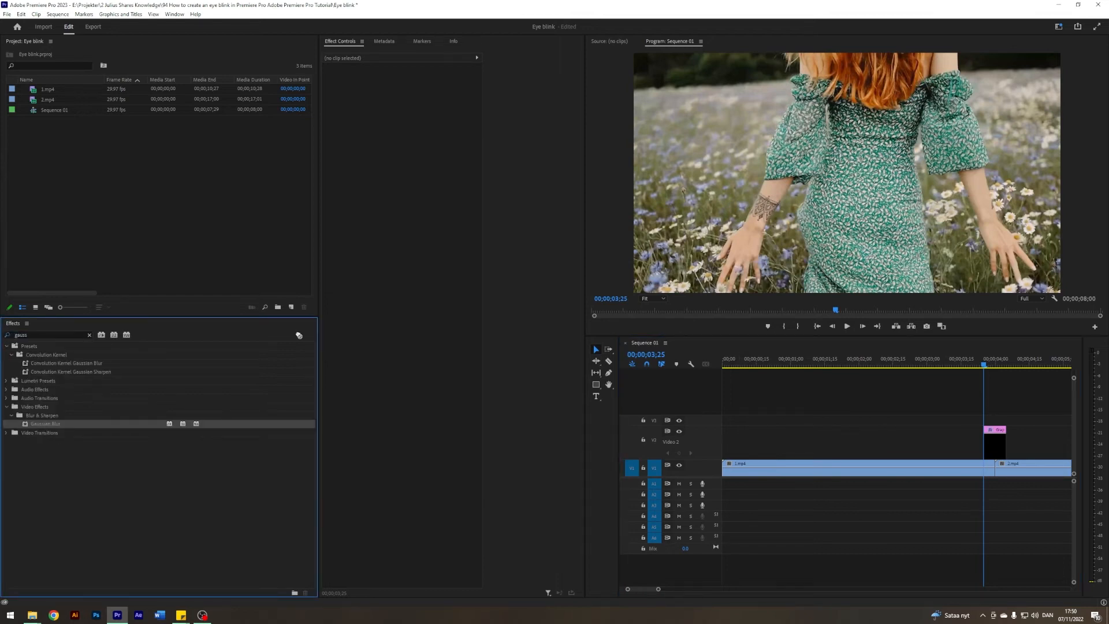
{"action": "left_click", "coordinate": [994, 445]}
{"action": "left_click", "coordinate": [326, 186]}
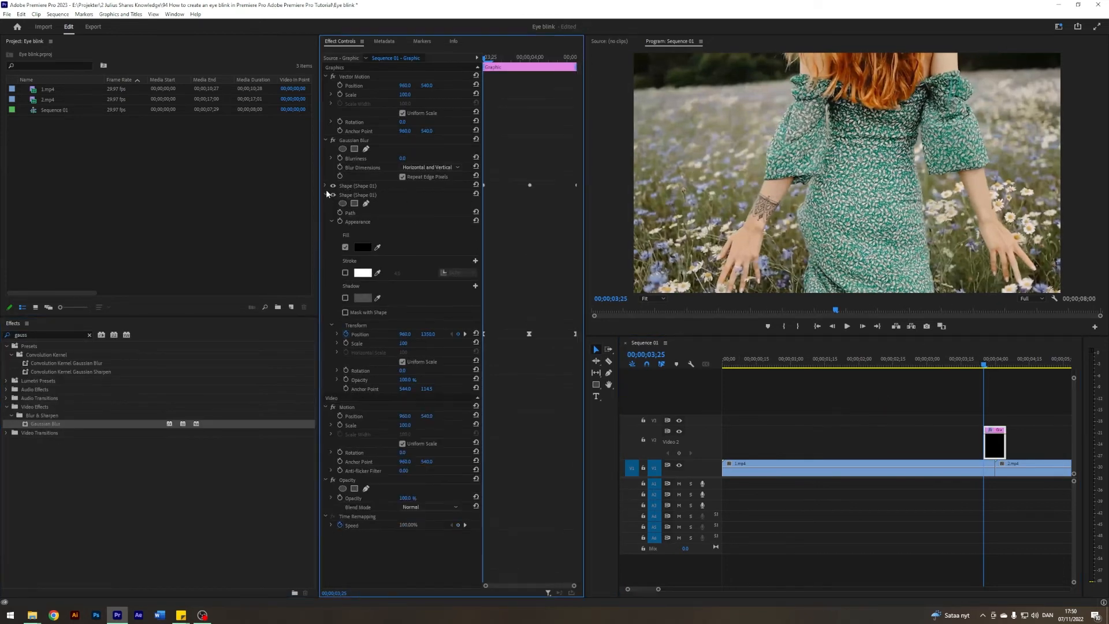
{"action": "left_click", "coordinate": [326, 194]}
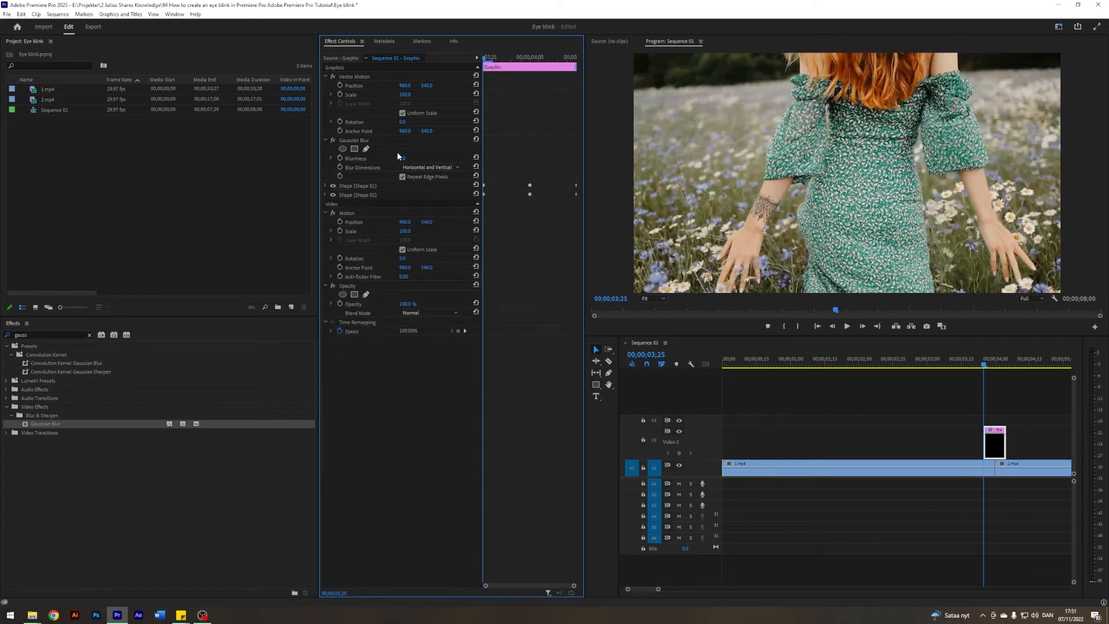
Step: With the playhead at the cut, 00;00;04;00, set the graphic's Gaussian Blur blurriness to 500
{"action": "left_click", "coordinate": [995, 381]}
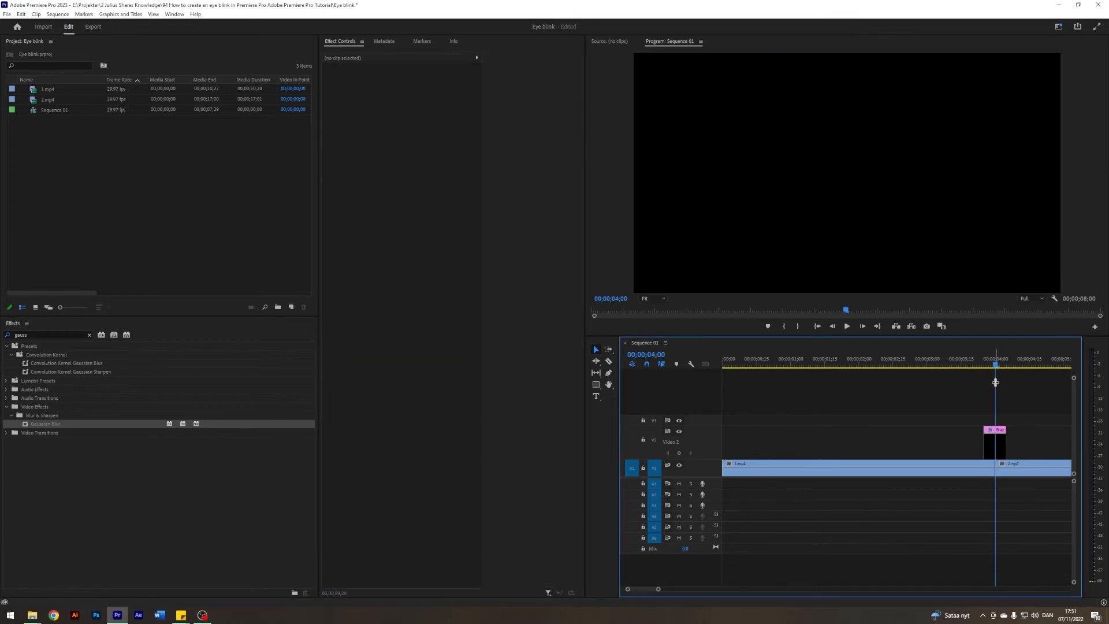
{"action": "left_click", "coordinate": [988, 431]}
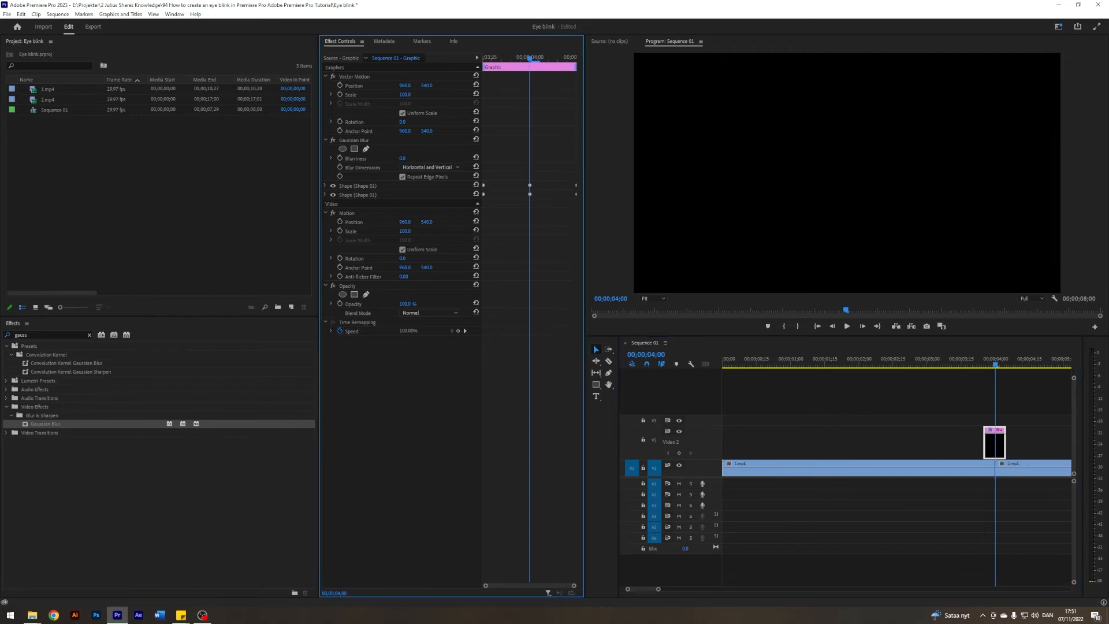
{"action": "left_click", "coordinate": [405, 158]}
{"action": "type", "text": "500"}
{"action": "key", "text": "Return"}
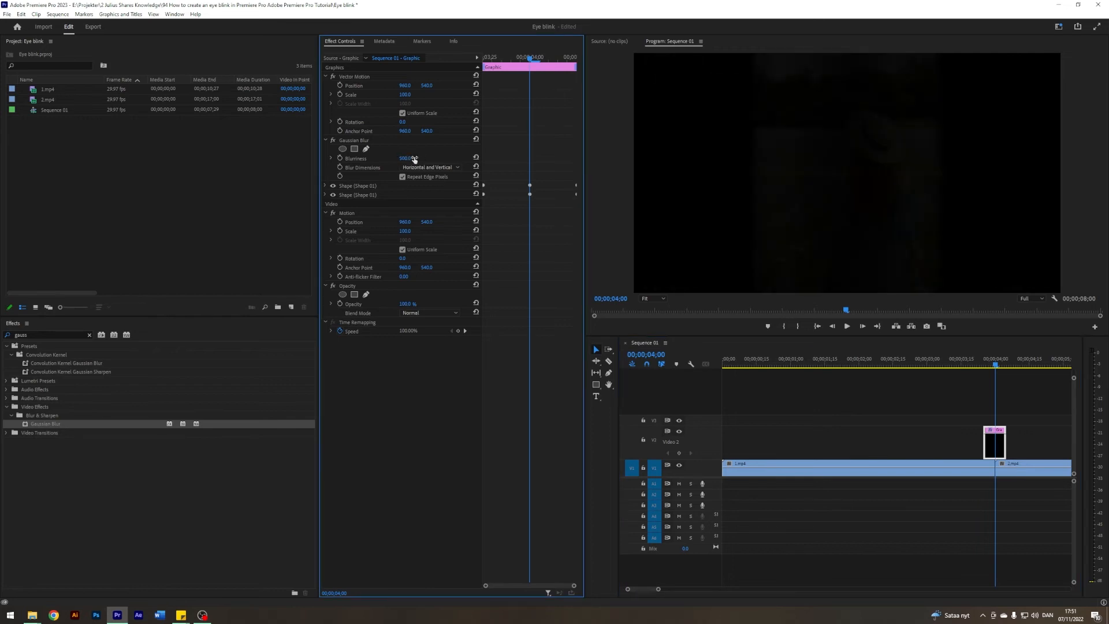
Step: Scrub and play back the blurred blink transition from just before the graphic
{"action": "left_click_drag", "start_coordinate": [996, 365], "coordinate": [990, 364]}
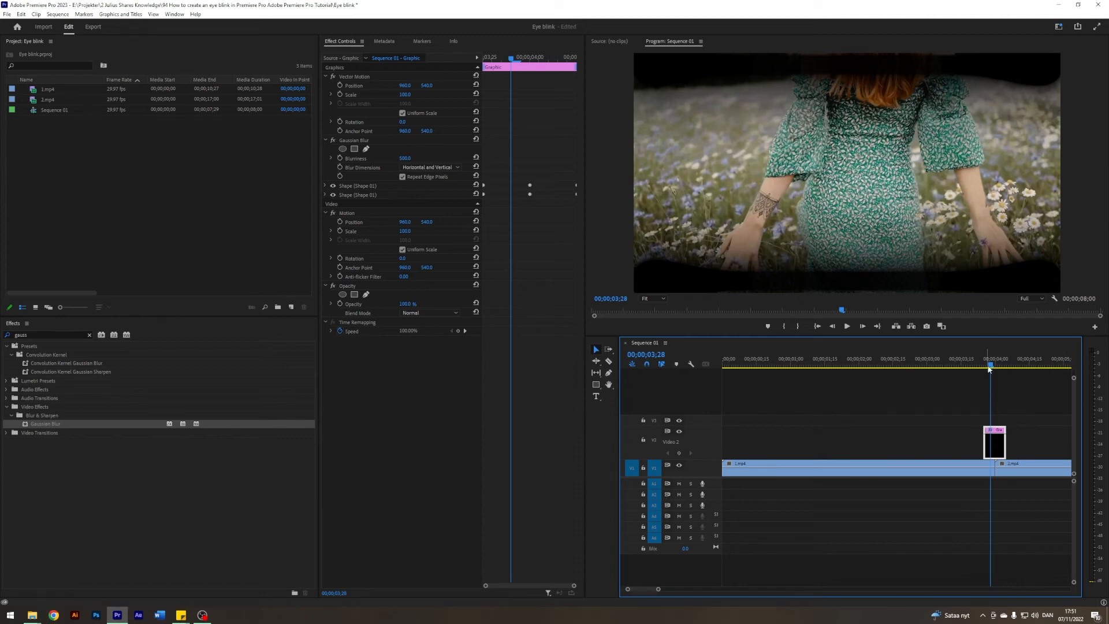
{"action": "key", "text": "space"}
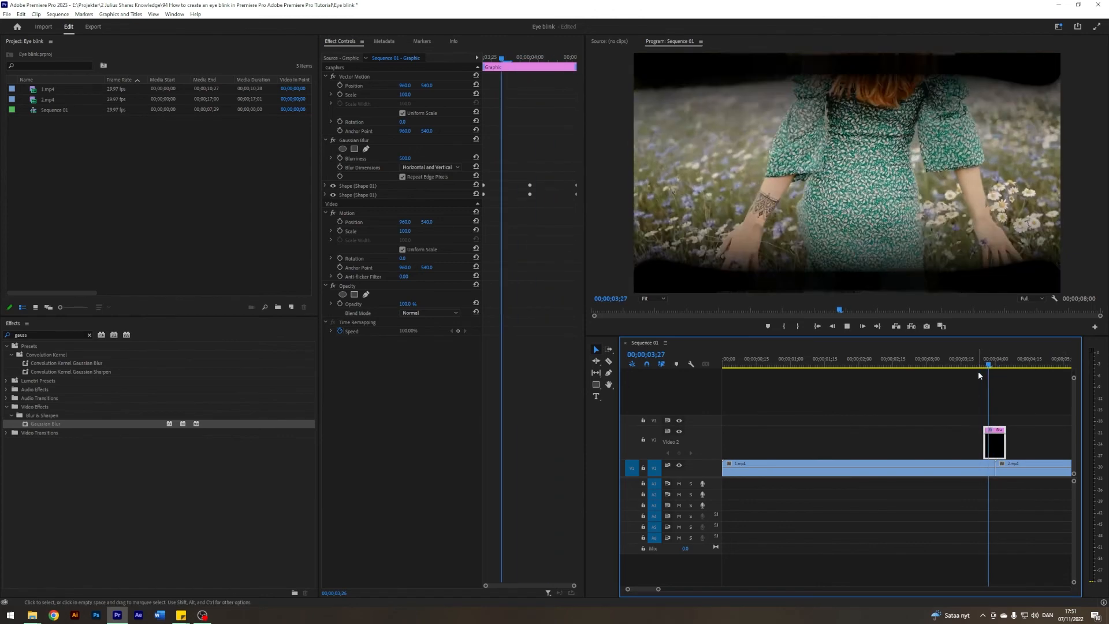
{"action": "key", "text": "space"}
{"action": "left_click_drag", "start_coordinate": [988, 364], "coordinate": [976, 356]}
{"action": "key", "text": "space"}
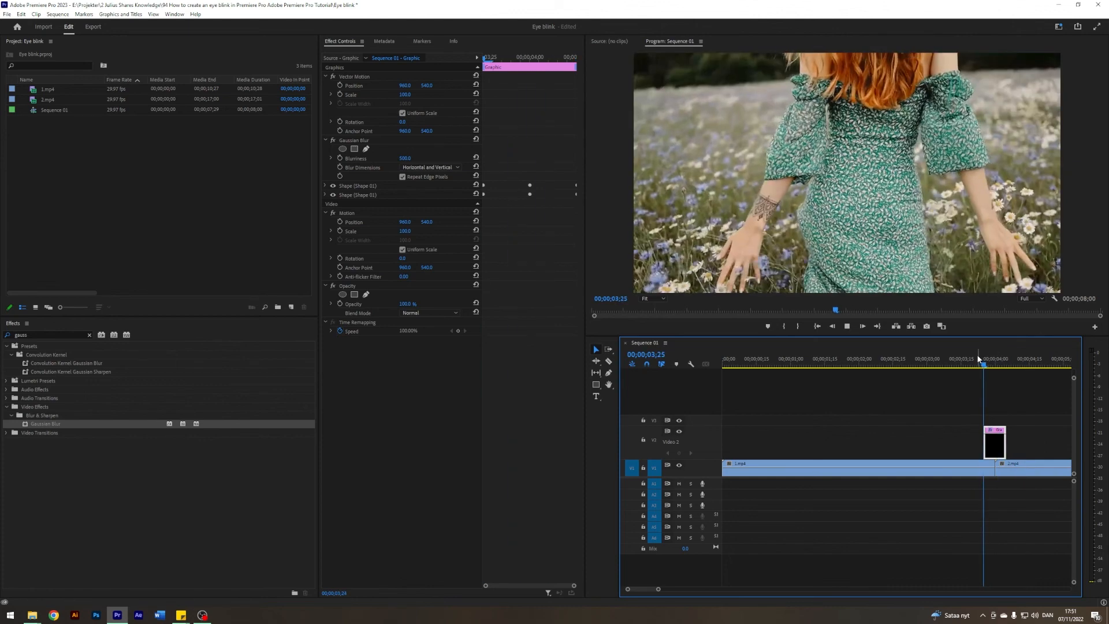
{"action": "key", "text": "space"}
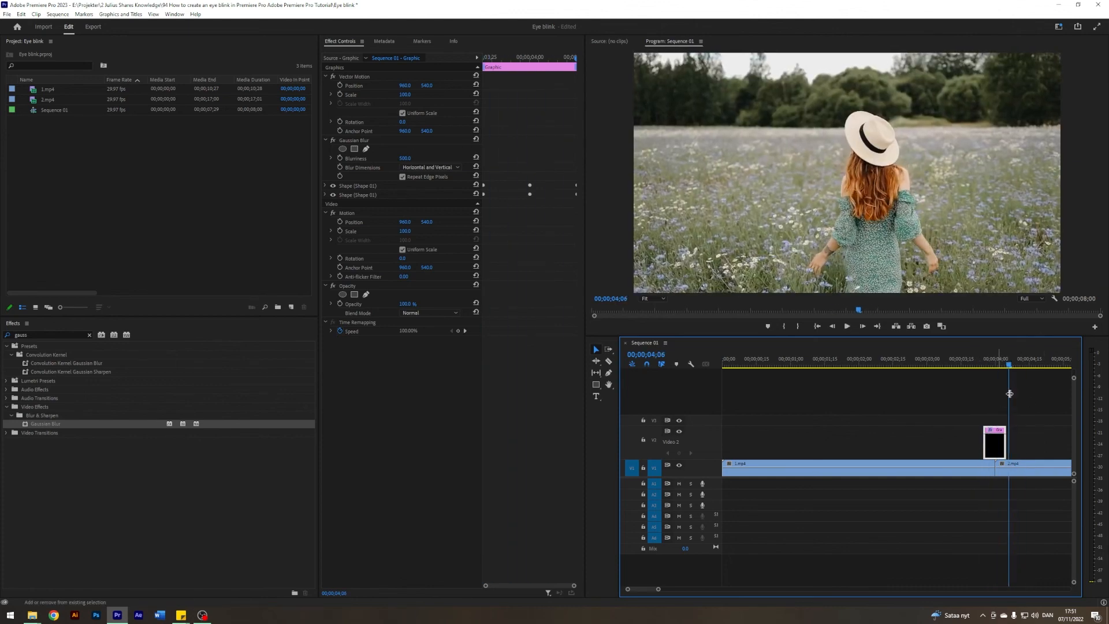
Step: Deselect the graphic and step back frame by frame from 00;00;04;06 to the cut at 00;00;04;00
{"action": "left_click", "coordinate": [1043, 391]}
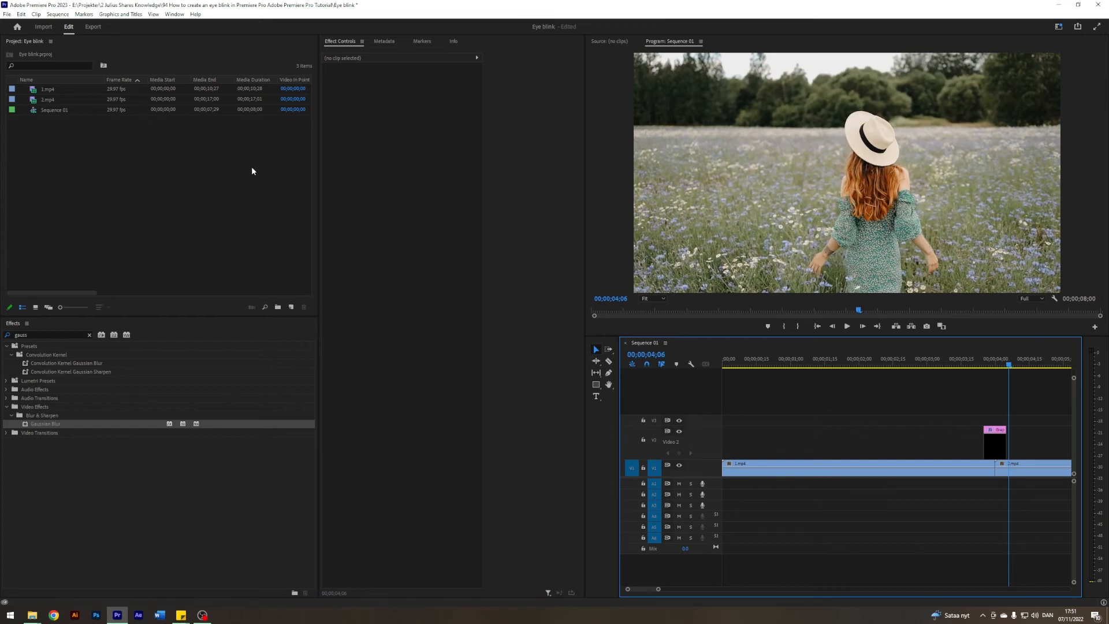
{"action": "key", "text": "Left"}
{"action": "key", "text": "Left"}
{"action": "key", "text": "Left"}
{"action": "key", "text": "Left"}
{"action": "key", "text": "Left"}
{"action": "key", "text": "Left"}
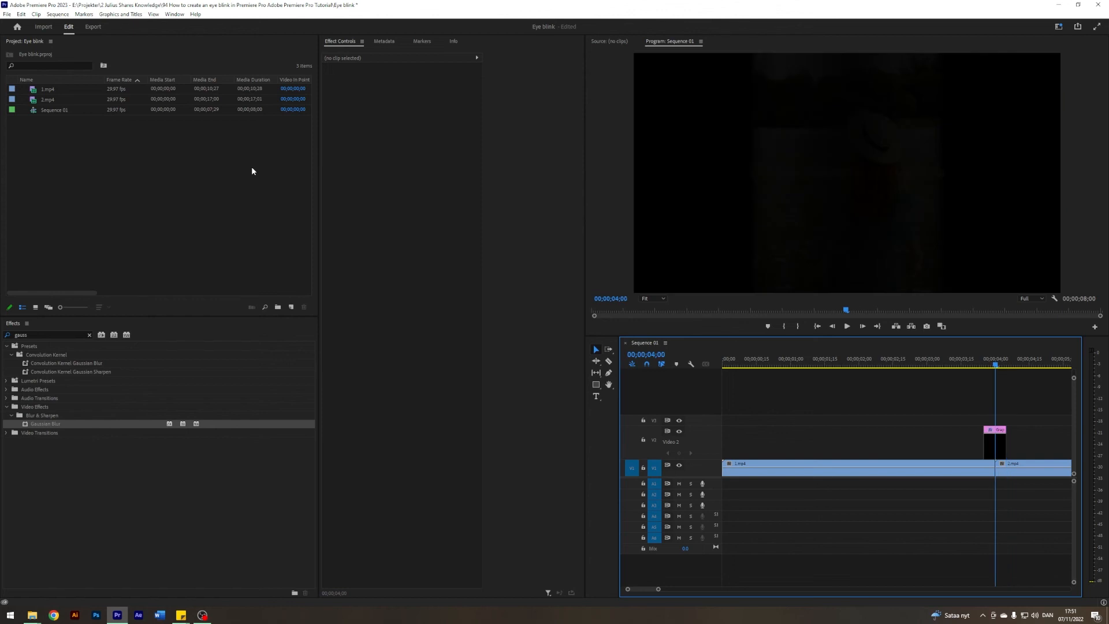